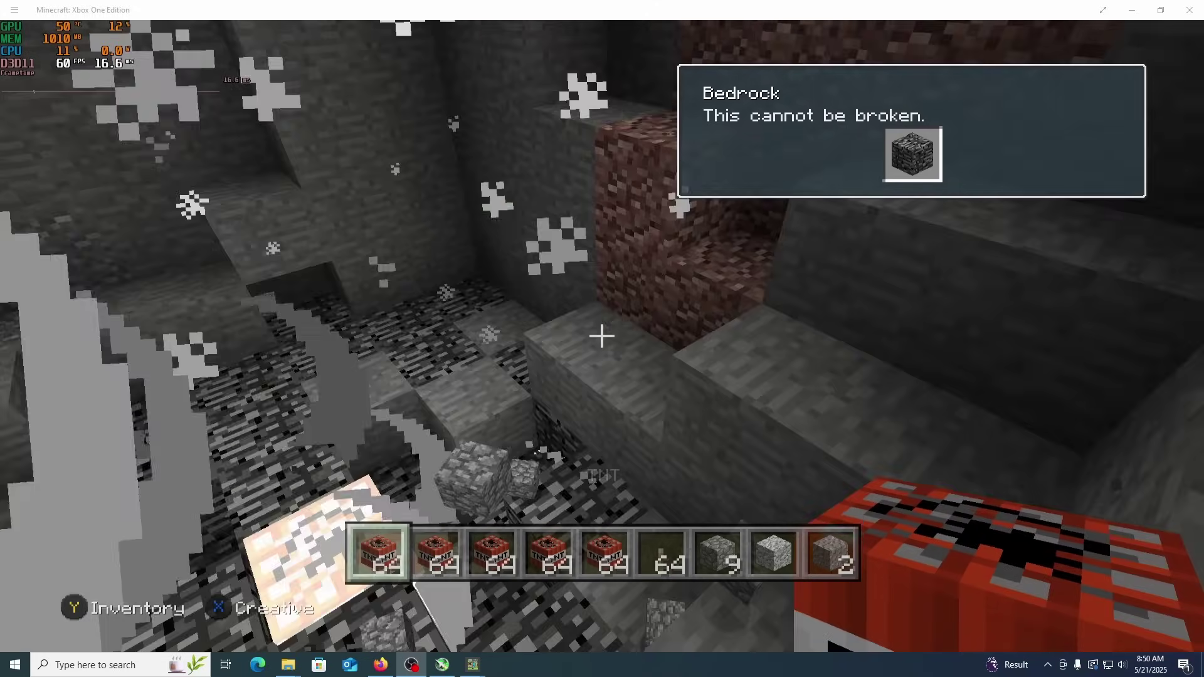
pyautogui.scroll(-2, 602, 339)
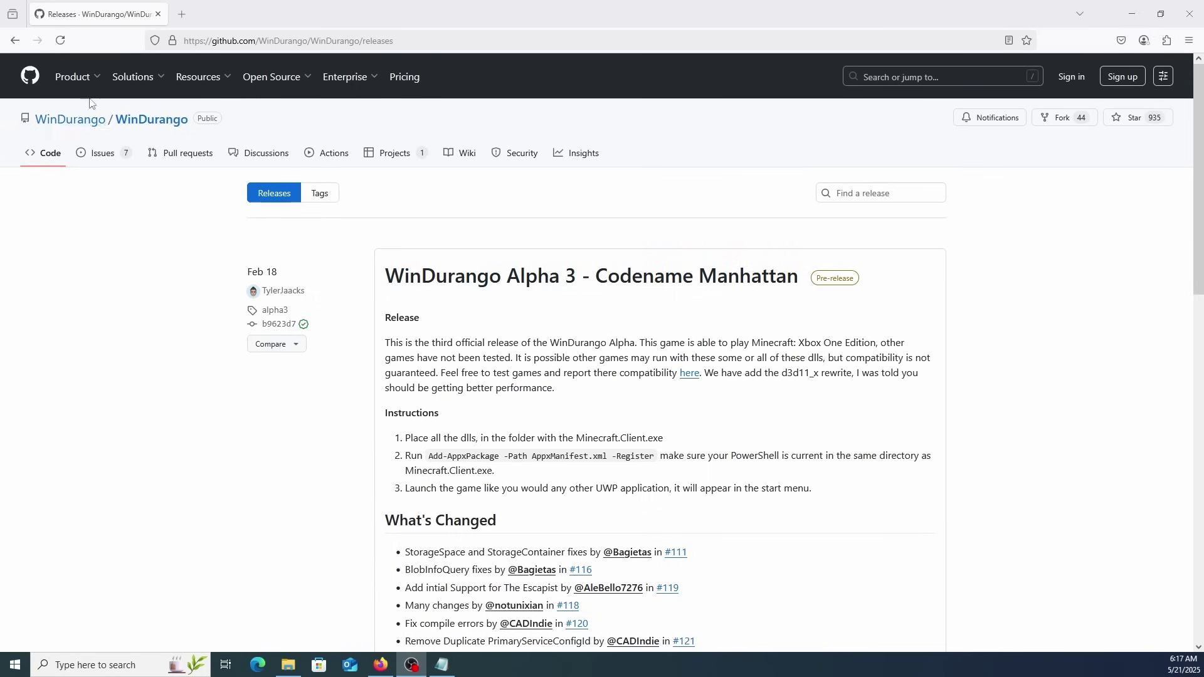
# - Expand the downloadable assets of the WinDurango Alpha 3 release on its GitHub releases page
pyautogui.click(217, 41)
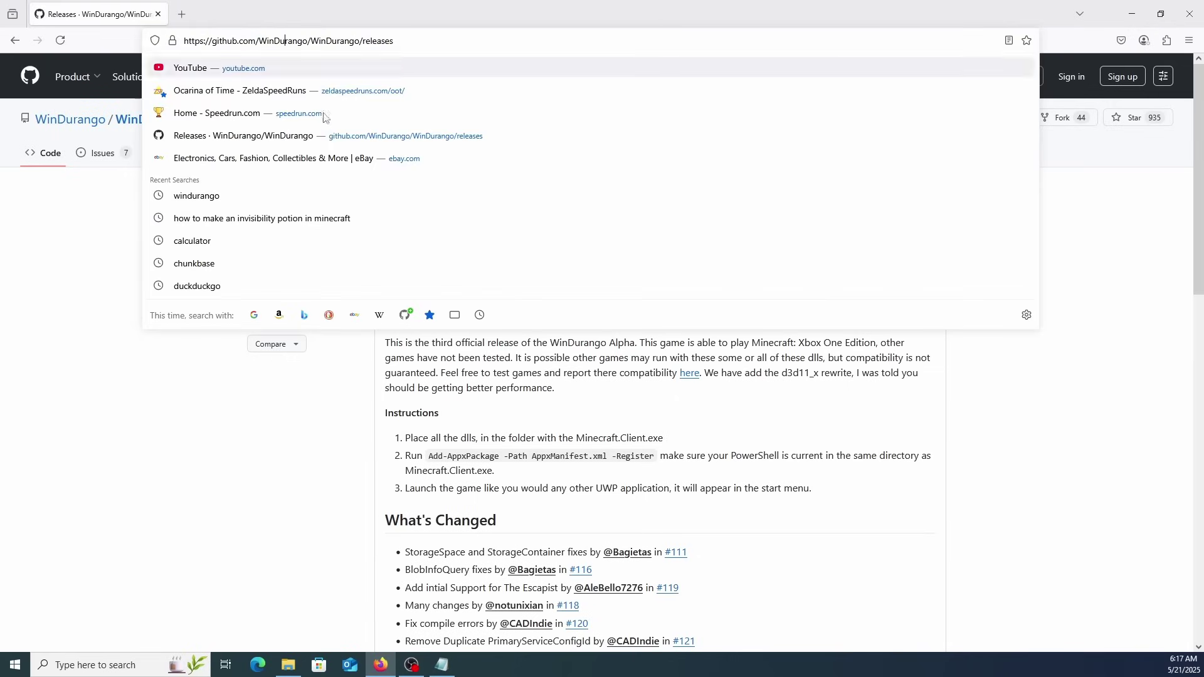
pyautogui.click(207, 339)
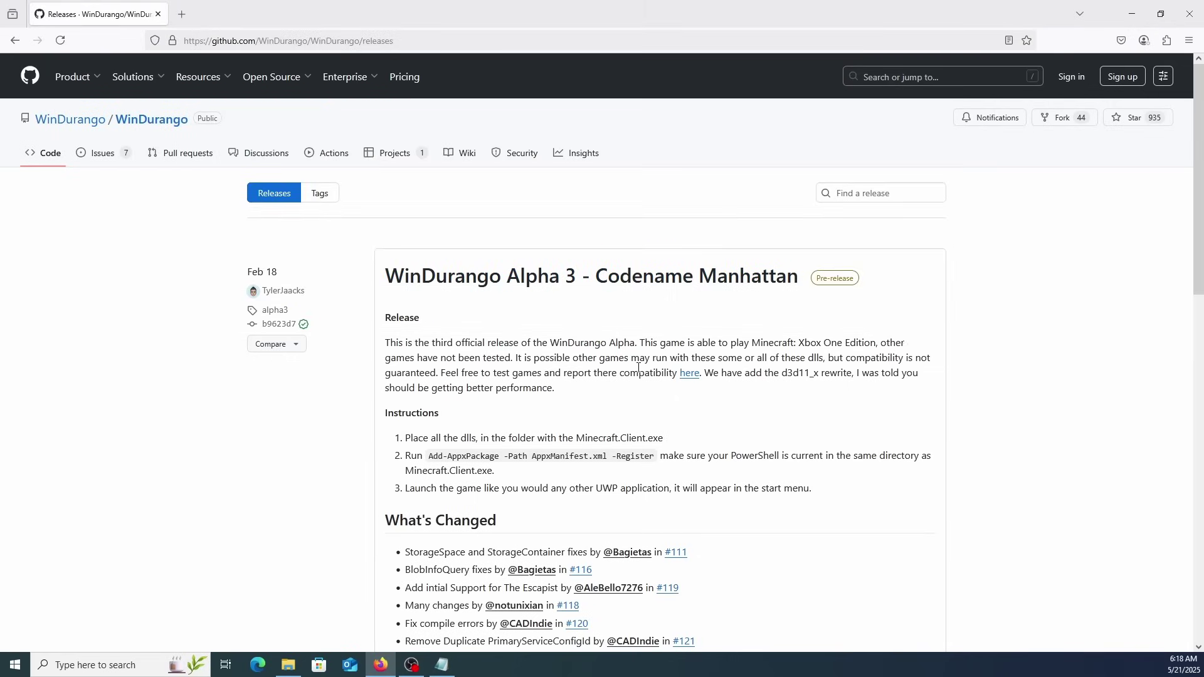
pyautogui.scroll(-7, 611, 301)
pyautogui.click(406, 493)
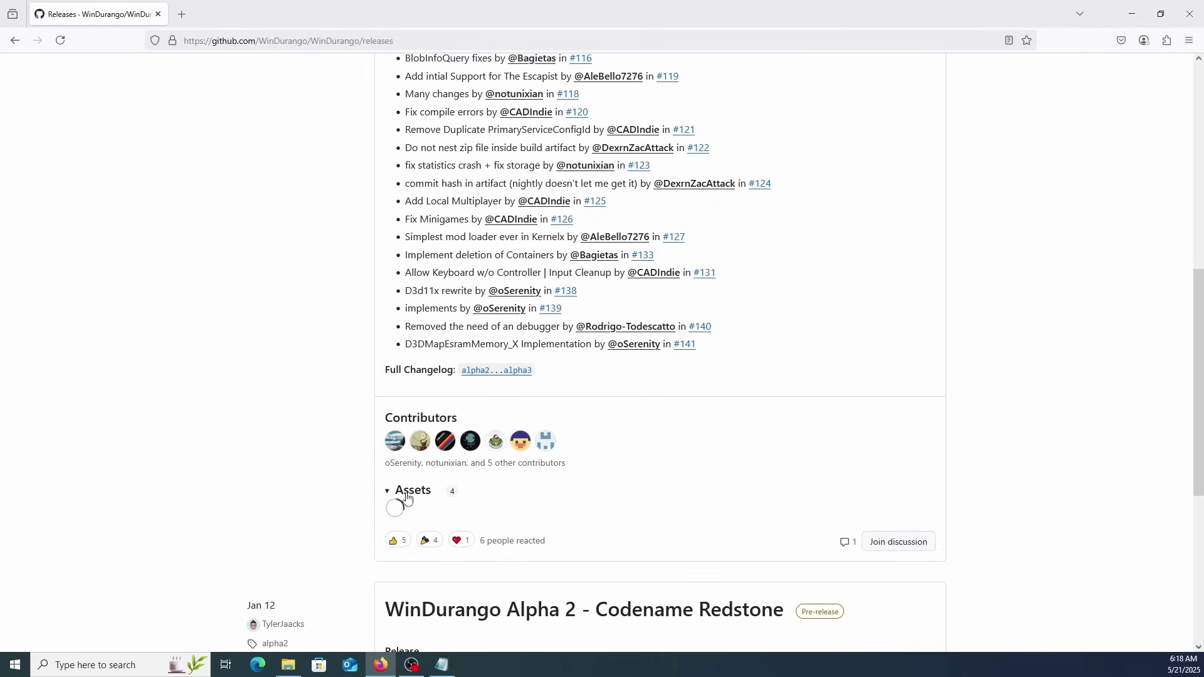
pyautogui.scroll(-1, 408, 499)
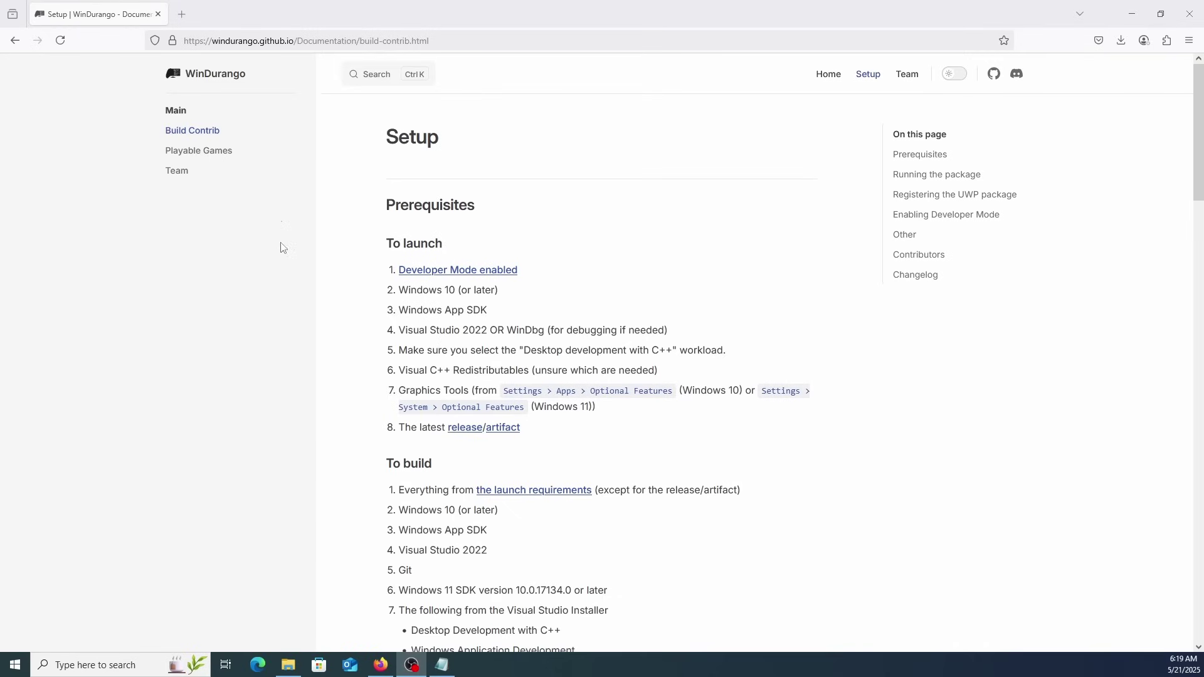
# - Review the launch prerequisites on the WinDurango Setup documentation page, then leave the page
pyautogui.moveTo(214, 40); pyautogui.dragTo(374, 40)
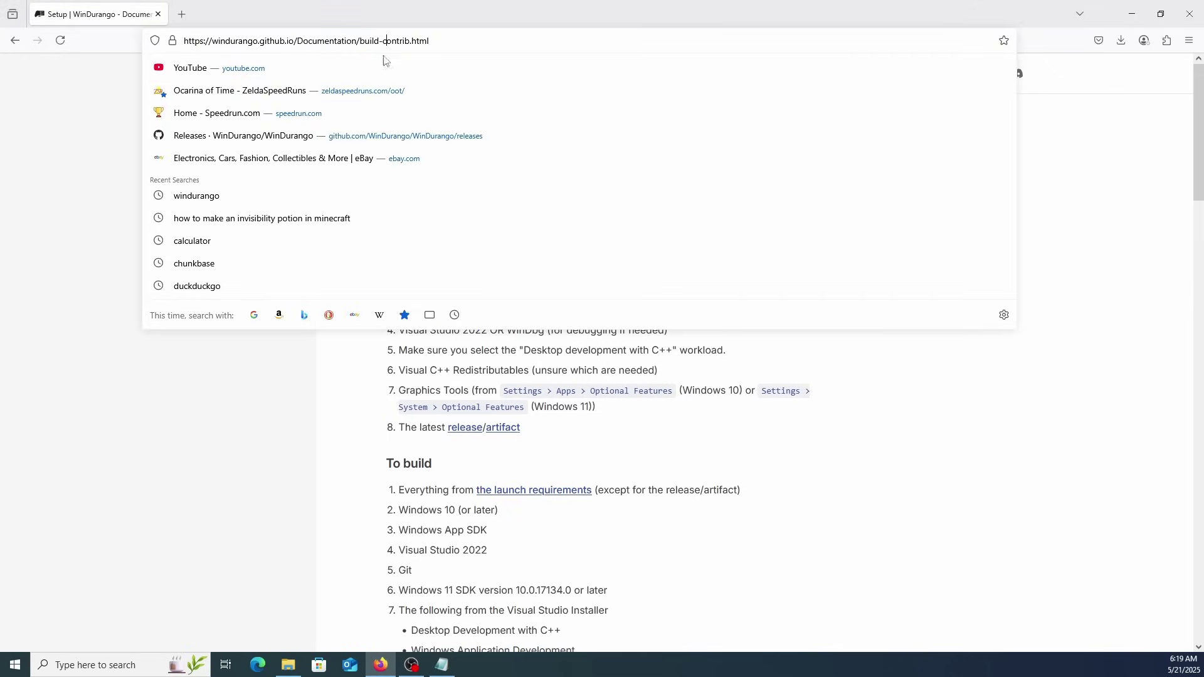
pyautogui.click(381, 230)
pyautogui.scroll(-20, 529, 301)
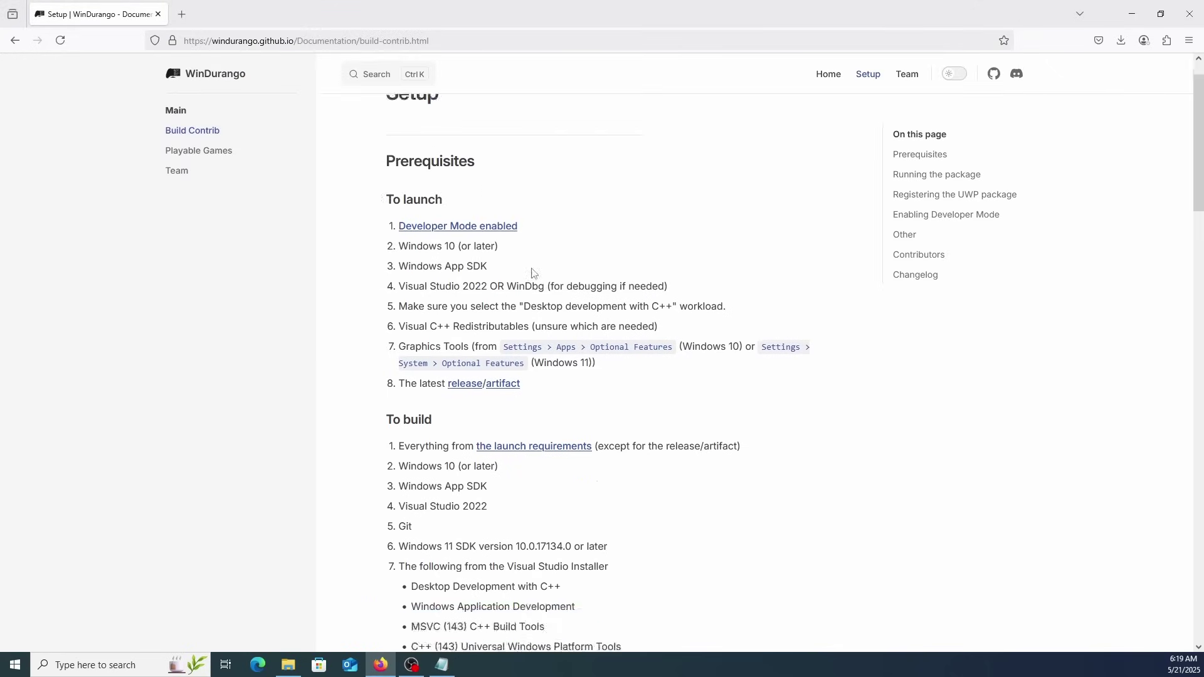
pyautogui.scroll(20, 100, 198)
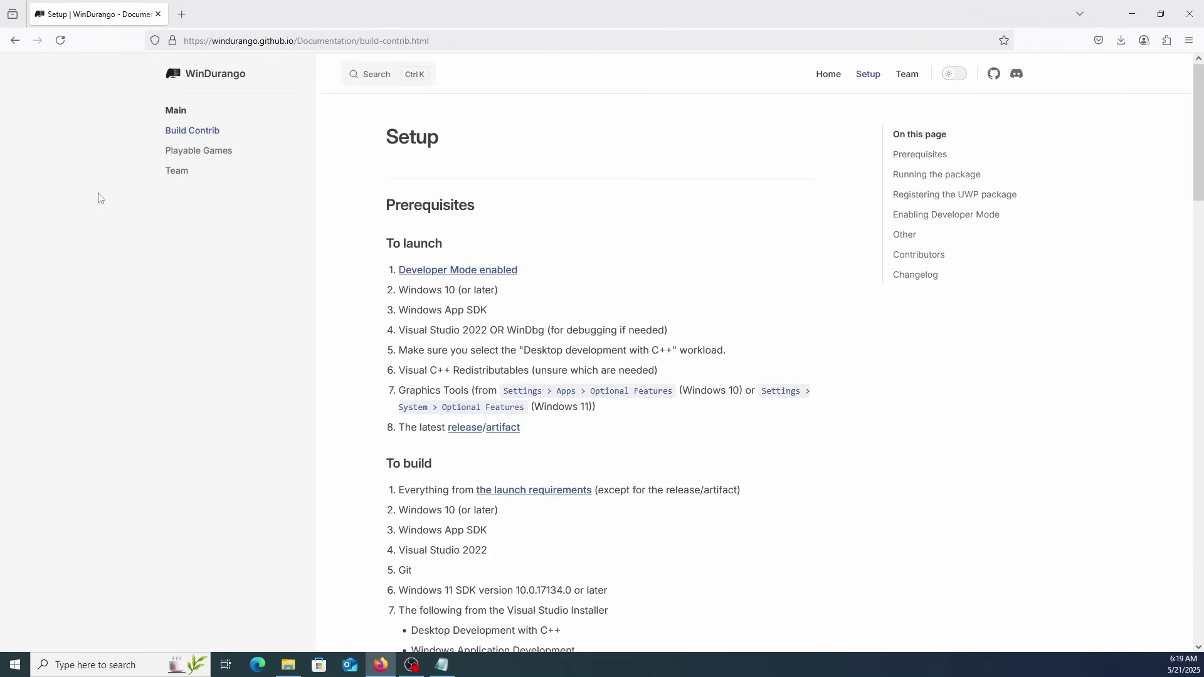
pyautogui.click(15, 40)
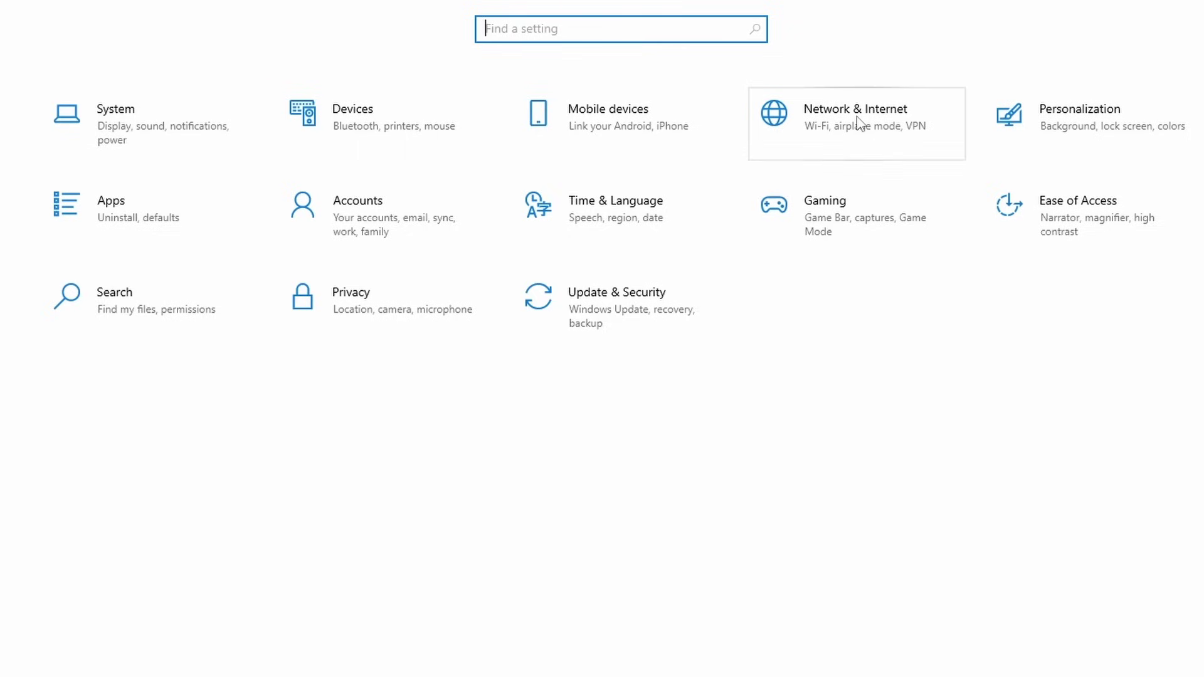
# - Turn on Developer Mode in the Windows developer settings and accept the security confirmation
pyautogui.click(588, 317)
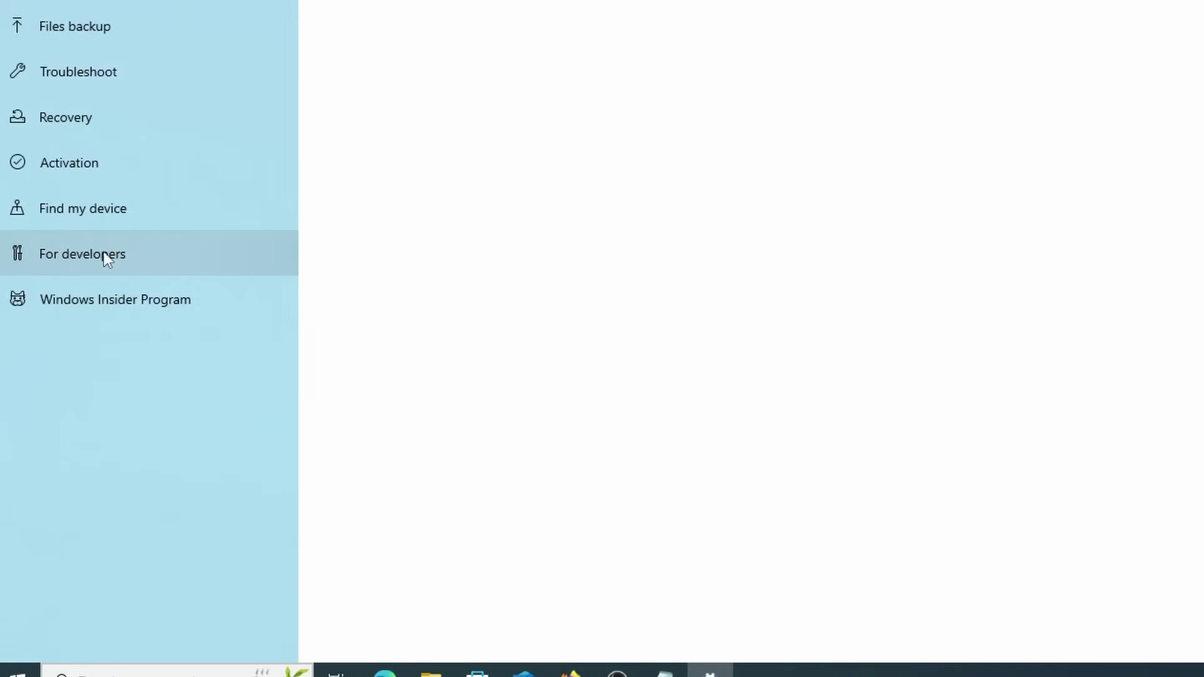
pyautogui.click(92, 253)
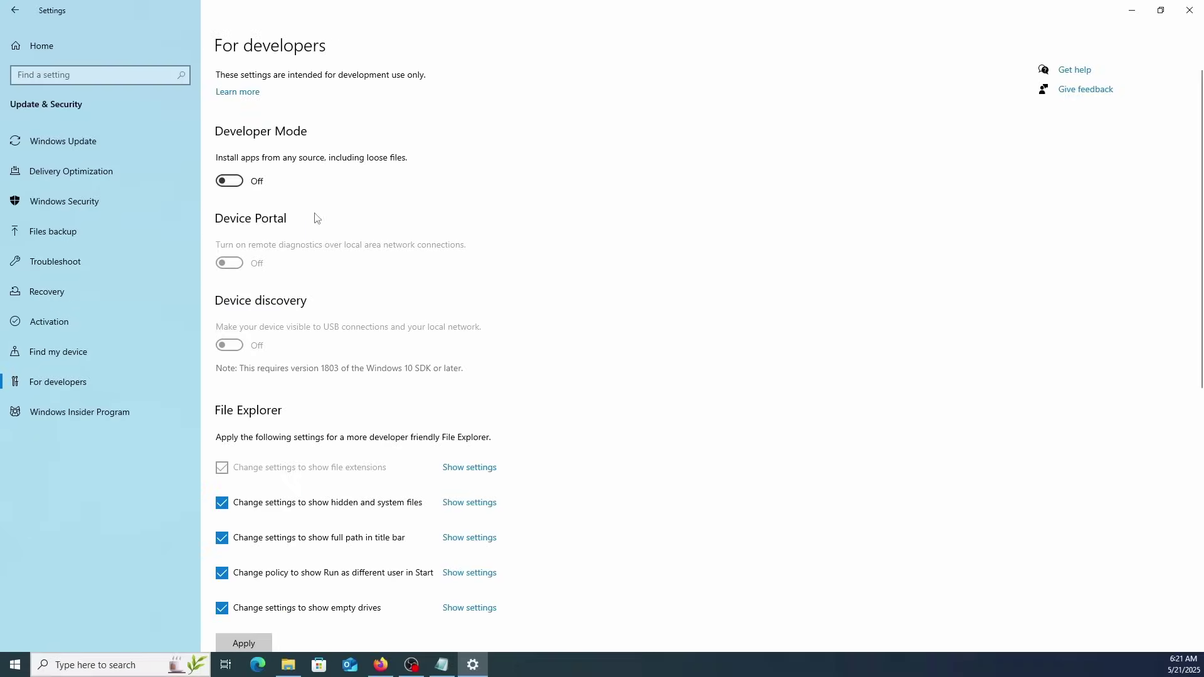
pyautogui.click(229, 182)
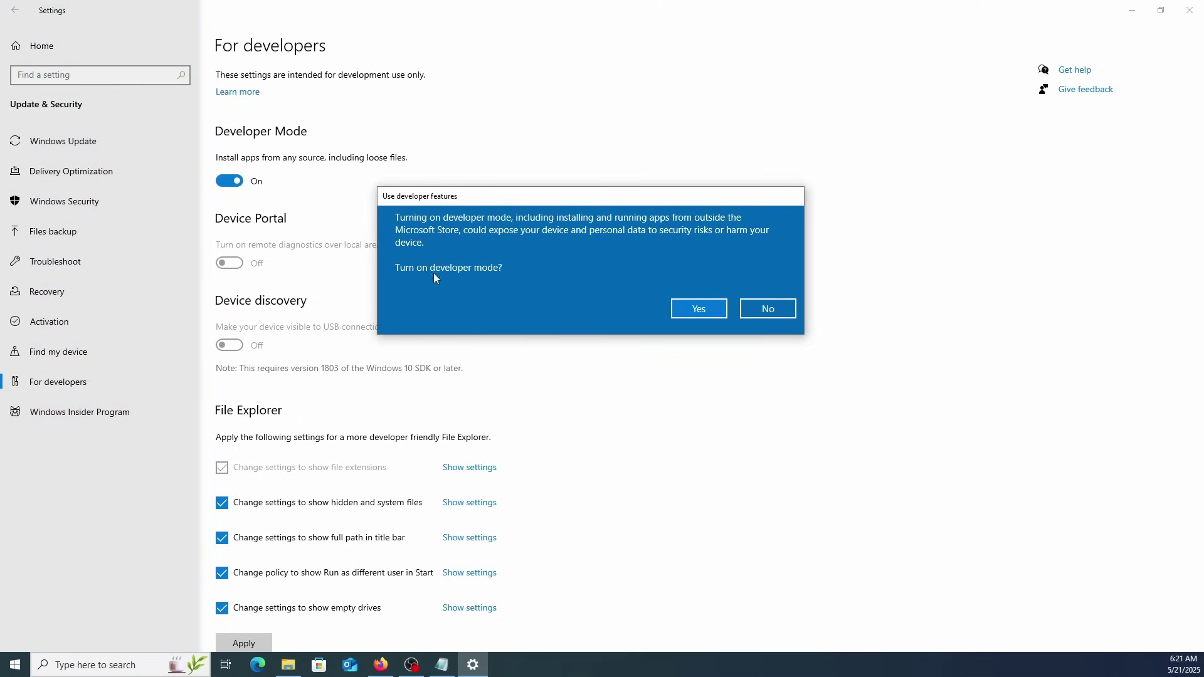
pyautogui.click(699, 309)
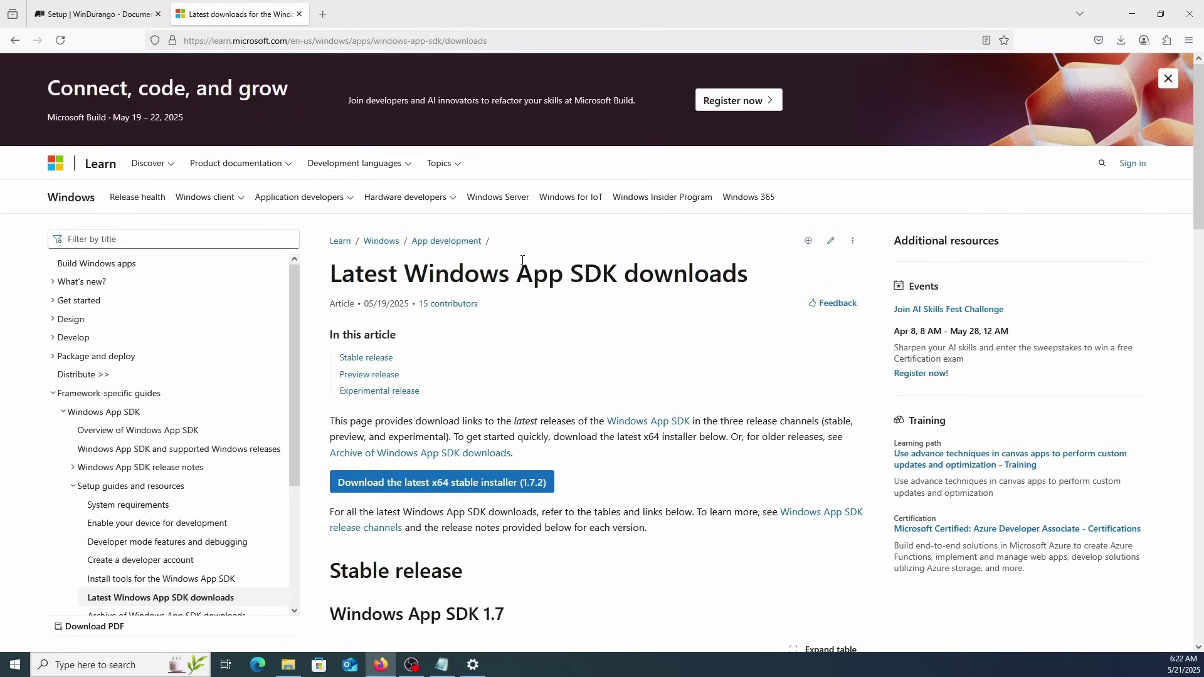
# - Get the x64 Windows App SDK installer from Microsoft's downloads page and open WindowsAppRuntimeInstall-x64.exe in Downloads
pyautogui.moveTo(409, 279); pyautogui.dragTo(628, 278)
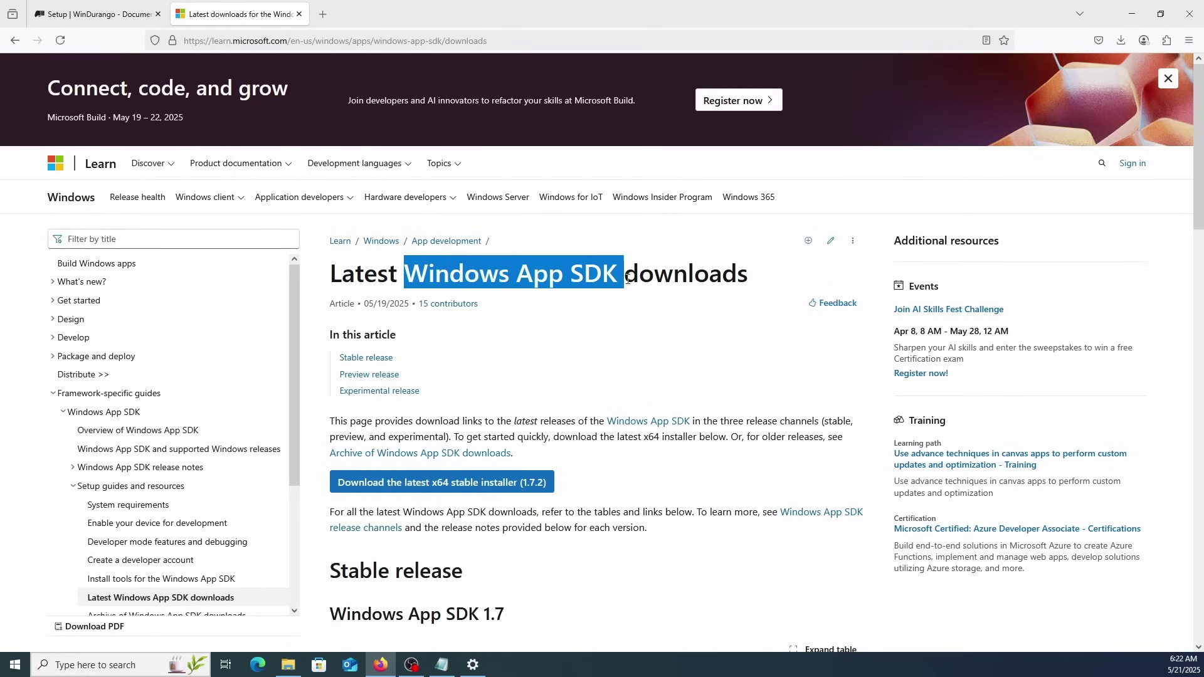
pyautogui.click(641, 317)
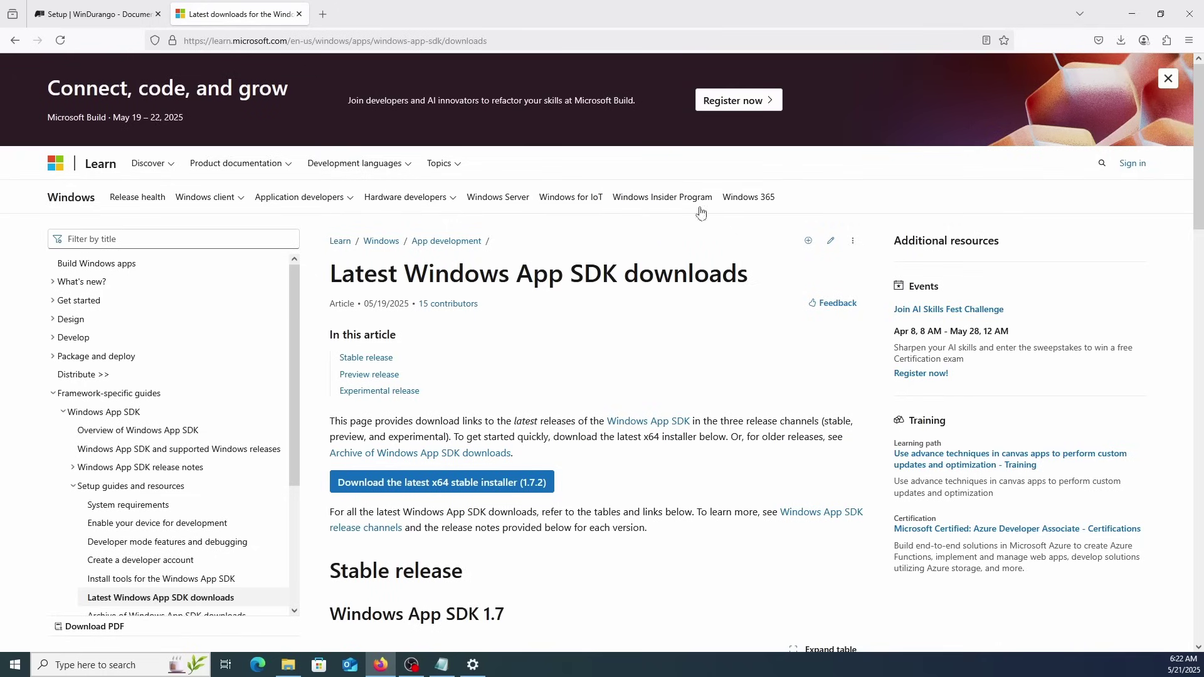
pyautogui.scroll(-2, 640, 320)
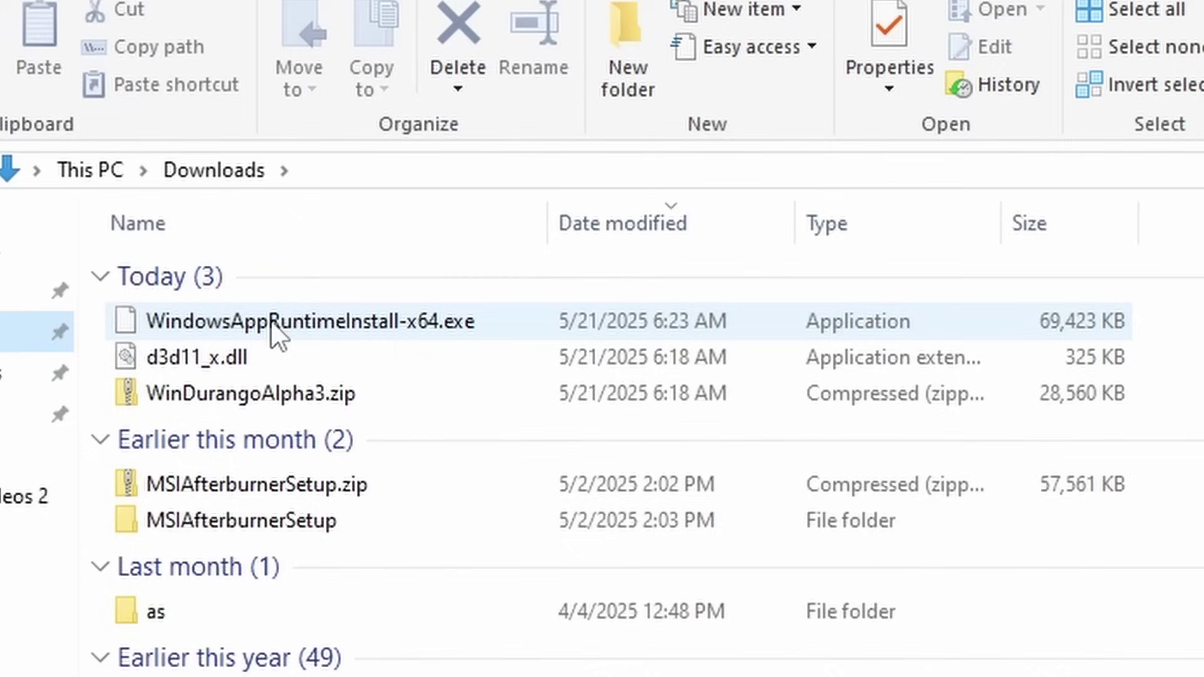
pyautogui.click(276, 333)
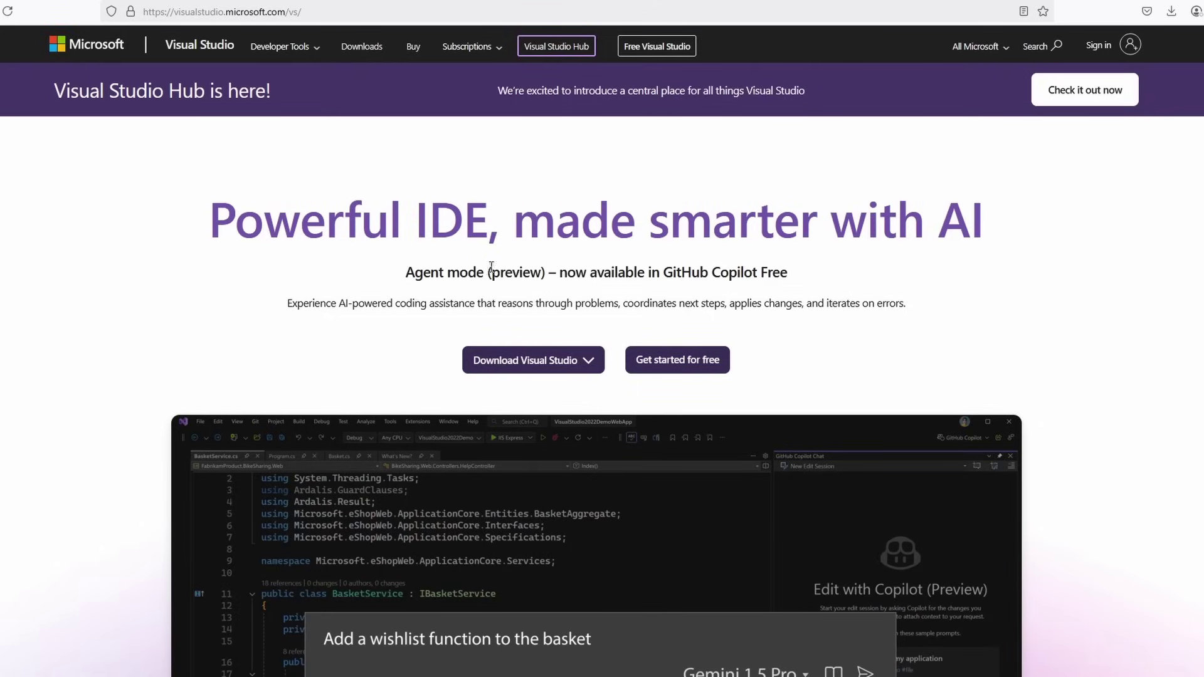
# - Download the Visual Studio Community 2022 installer and launch VisualStudioSetup.exe from Downloads
pyautogui.click(560, 357)
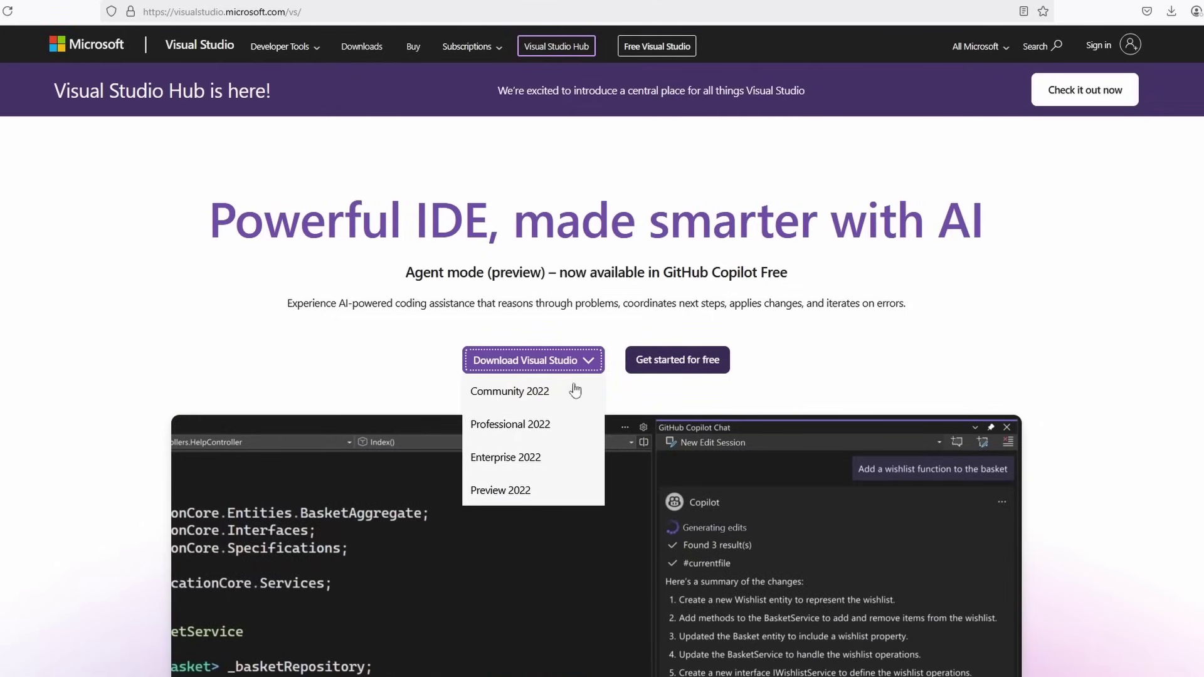
pyautogui.click(496, 394)
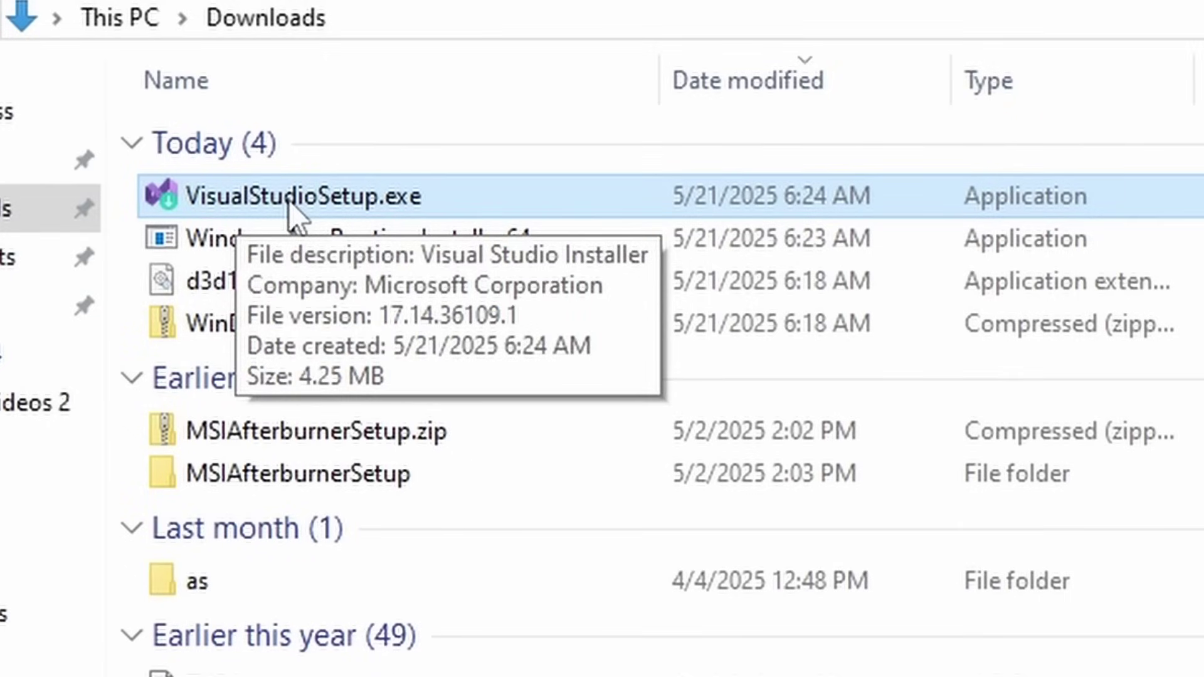
pyautogui.doubleClick(289, 200)
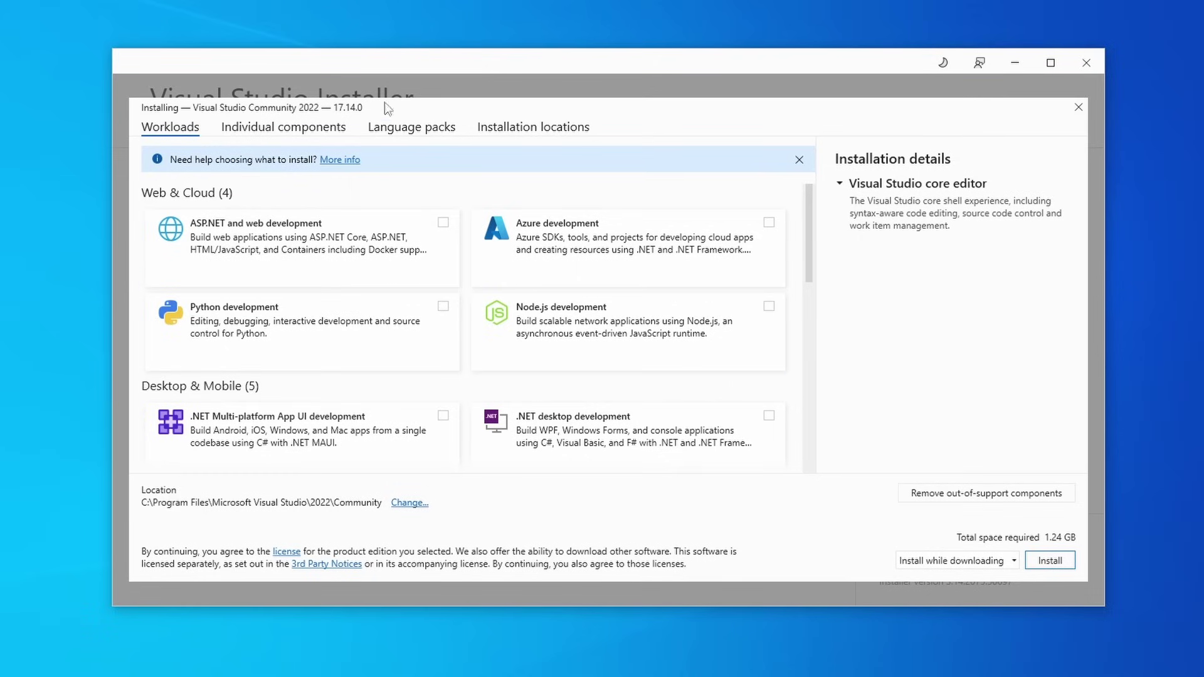
# - Install Visual Studio Community 2022 with the Desktop development with C++ workload and close the installer
pyautogui.scroll(-3, 467, 313)
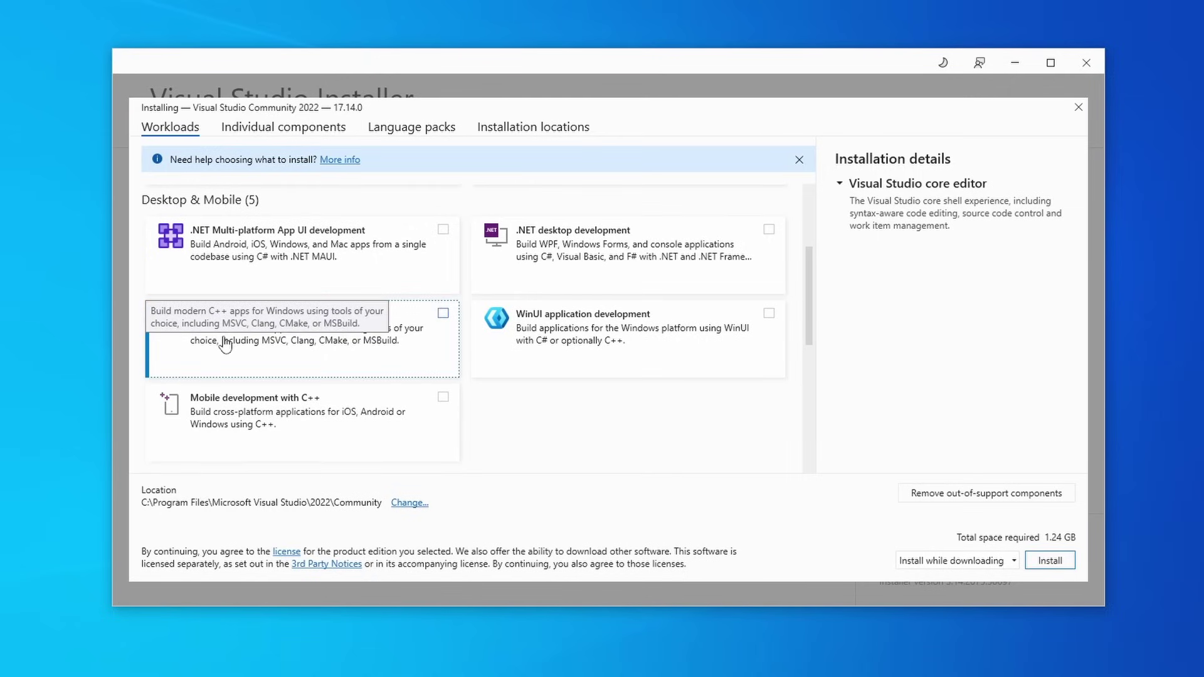
pyautogui.click(443, 314)
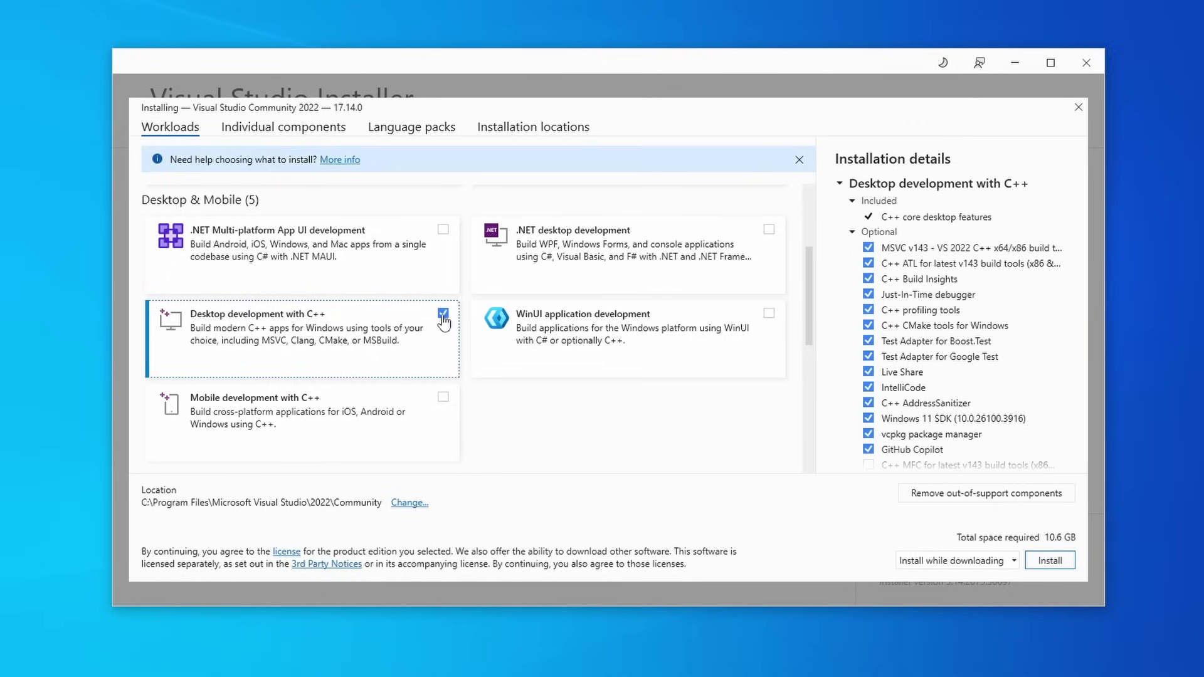
pyautogui.click(1051, 562)
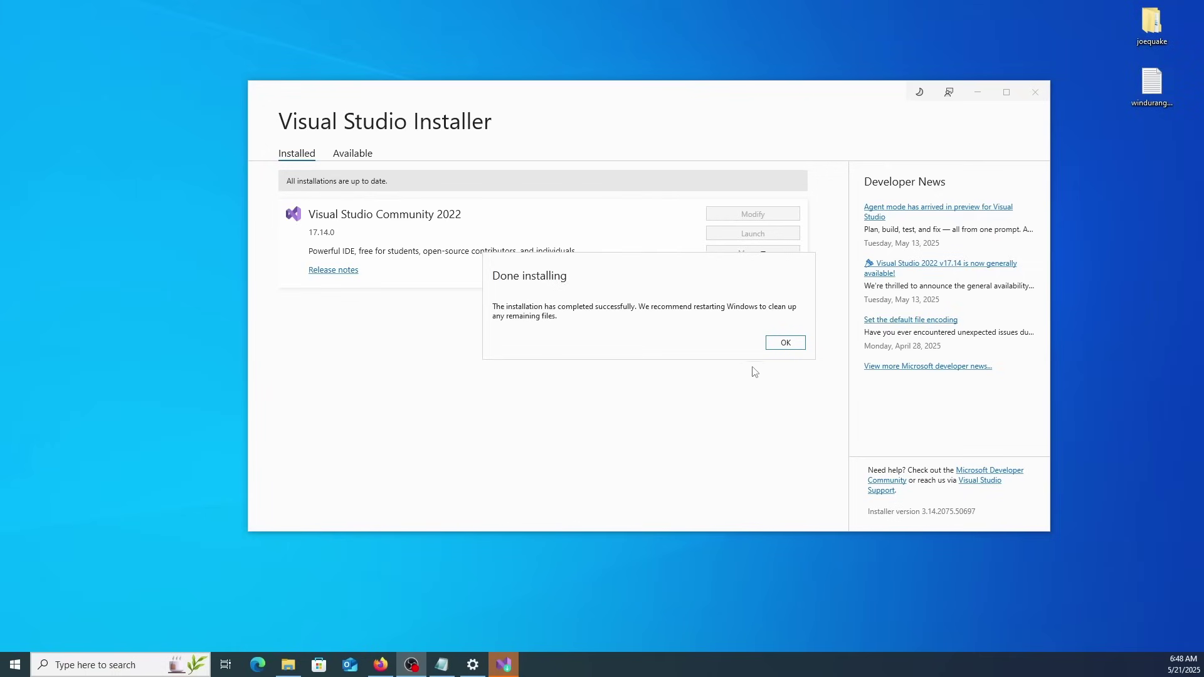
pyautogui.click(786, 342)
pyautogui.click(1035, 93)
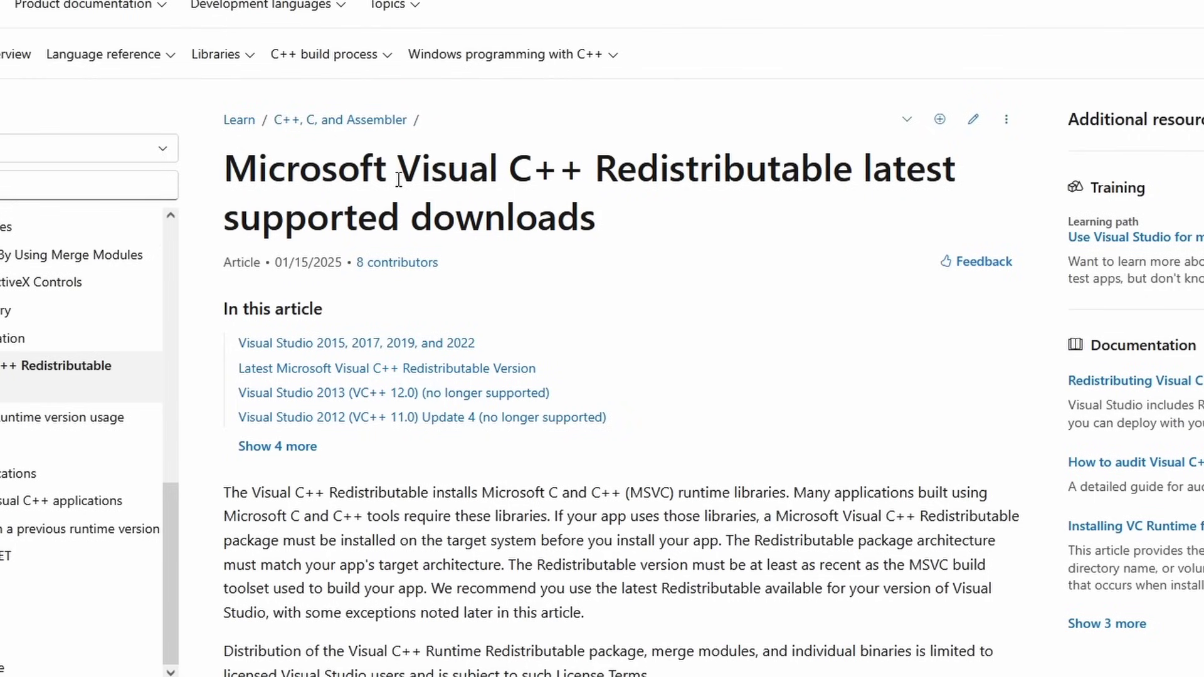
# - Download the latest X64 Visual C++ Redistributable, vc_redist.x64.exe, from Microsoft's supported downloads page
pyautogui.moveTo(398, 180); pyautogui.dragTo(958, 184)
pyautogui.click(760, 205)
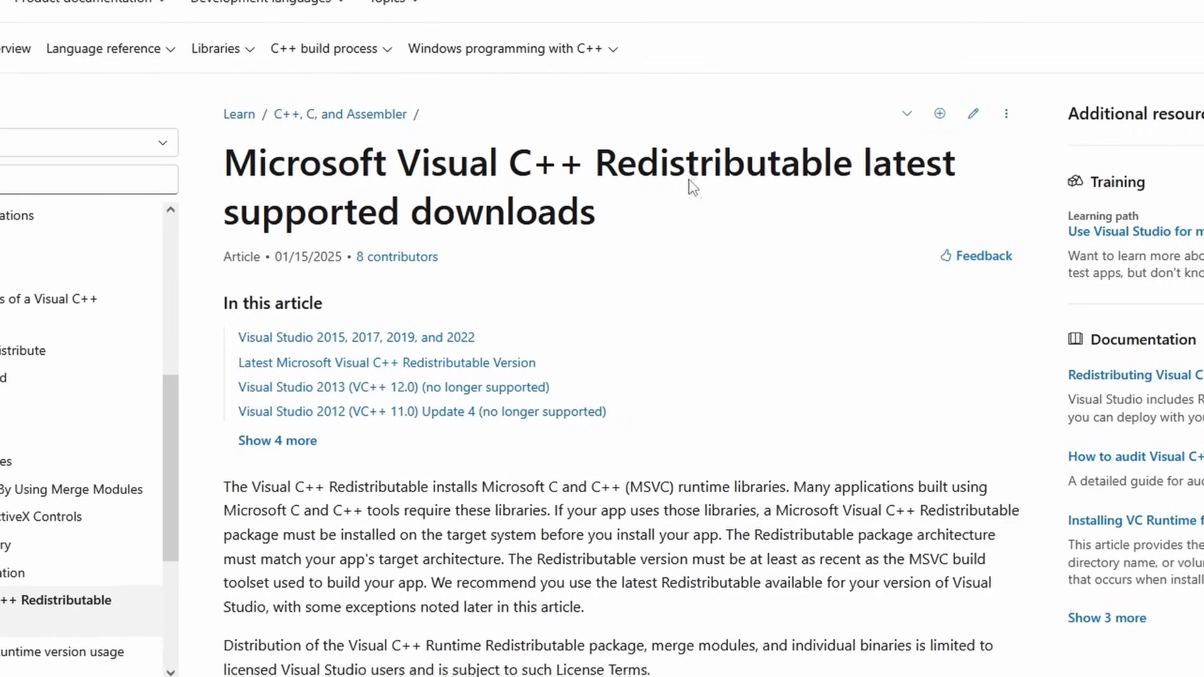
pyautogui.scroll(-15, 693, 187)
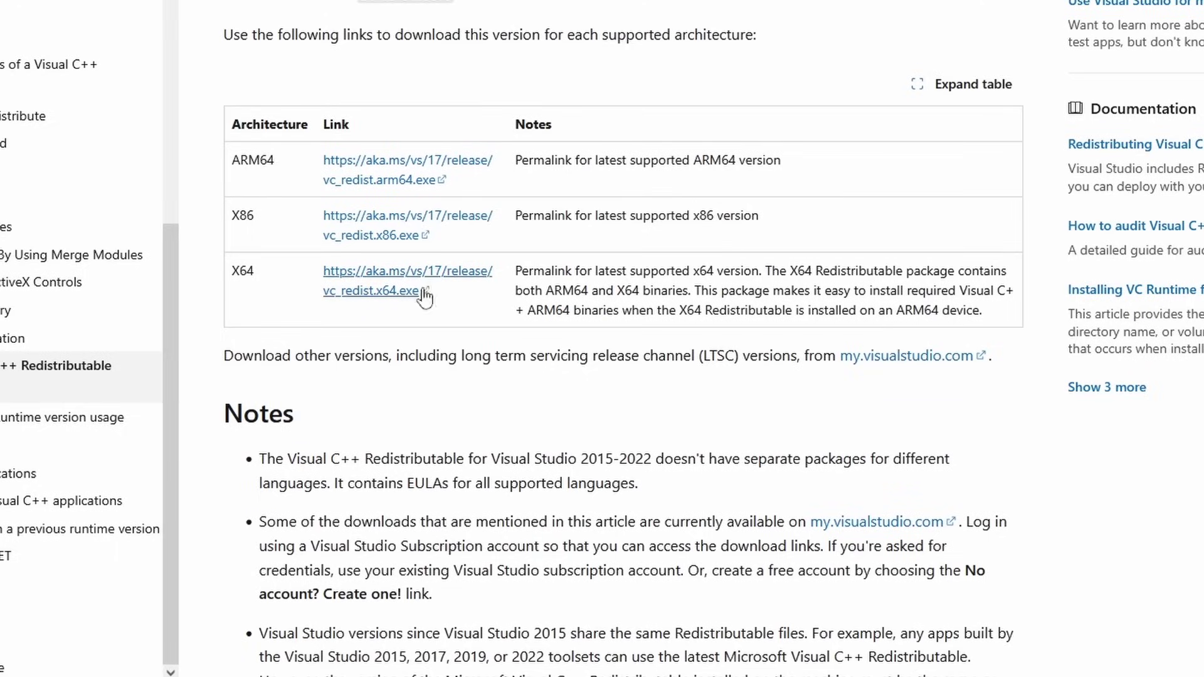
pyautogui.click(373, 290)
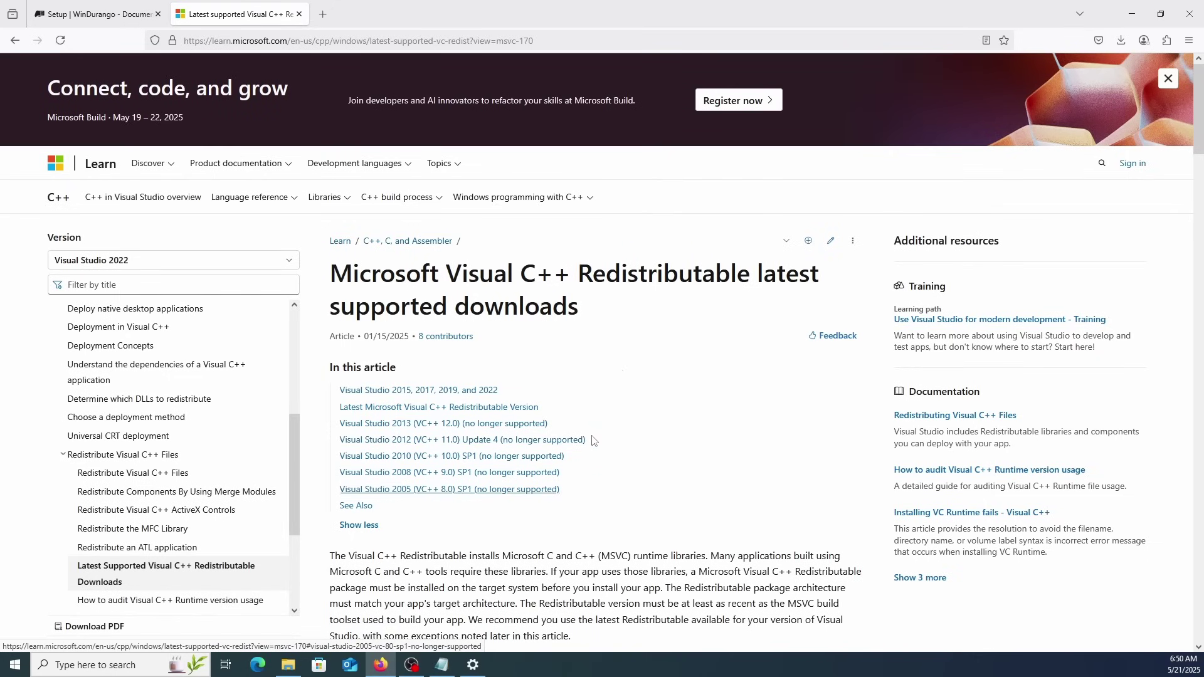
# - Download the X64 redistributable for Visual Studio 2012 (VC++ 11.0) Update 4 and minimize the browser
pyautogui.click(361, 440)
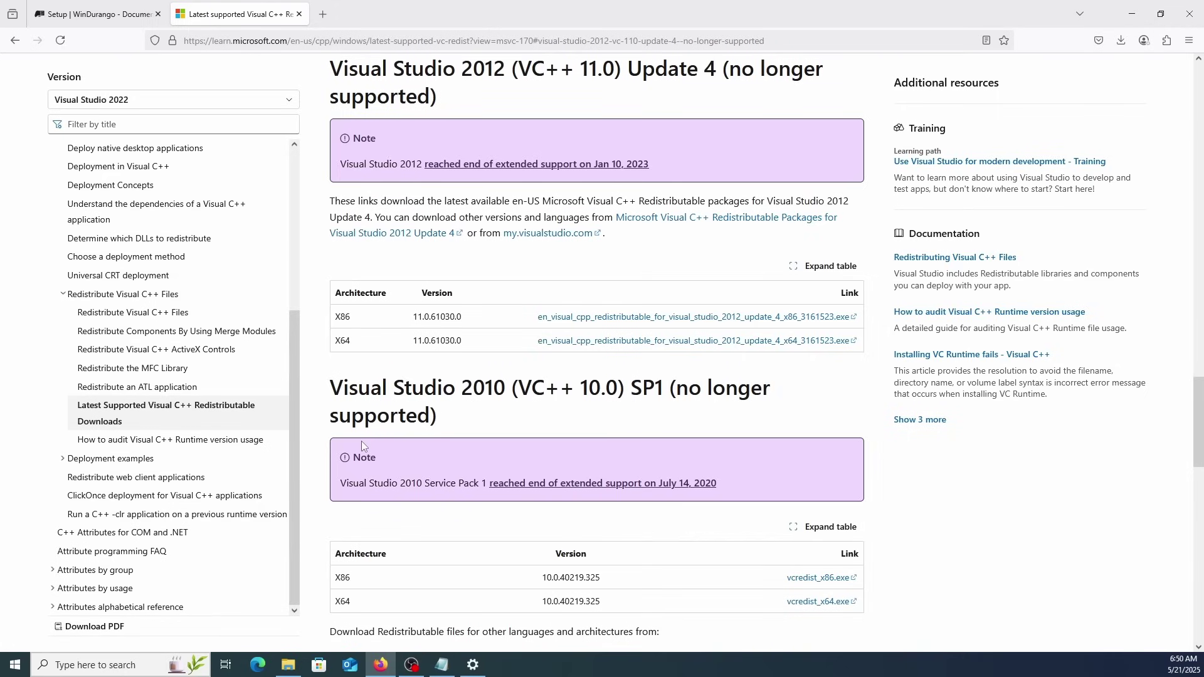
pyautogui.click(678, 341)
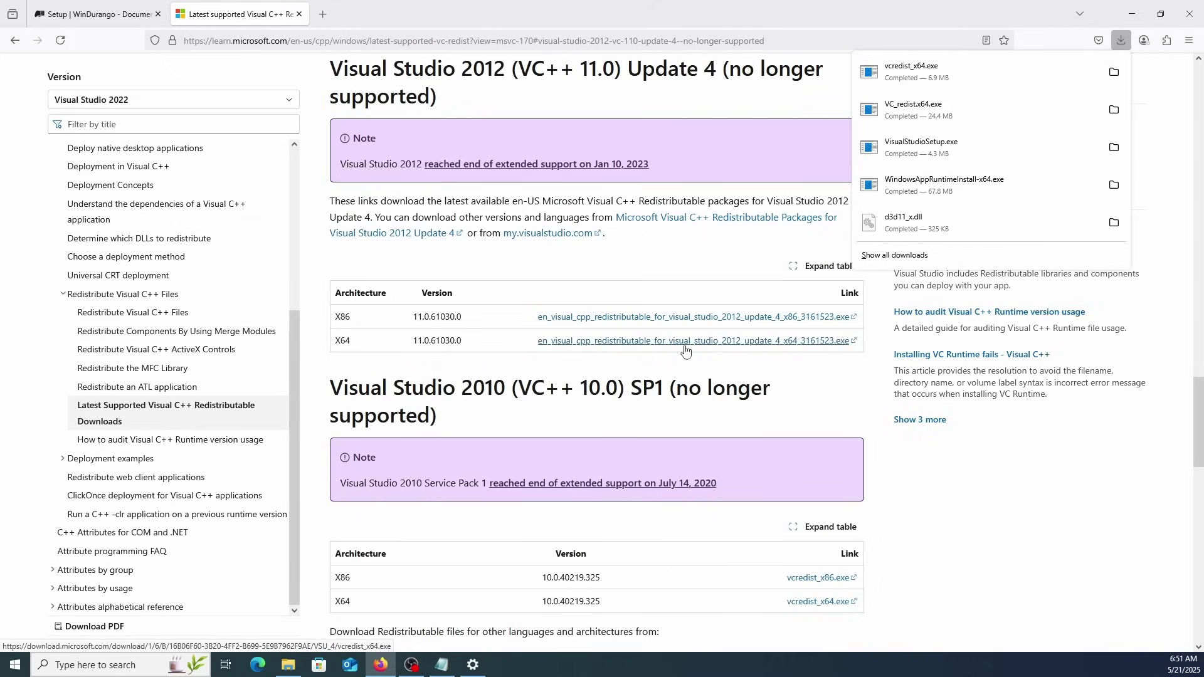
pyautogui.click(1131, 14)
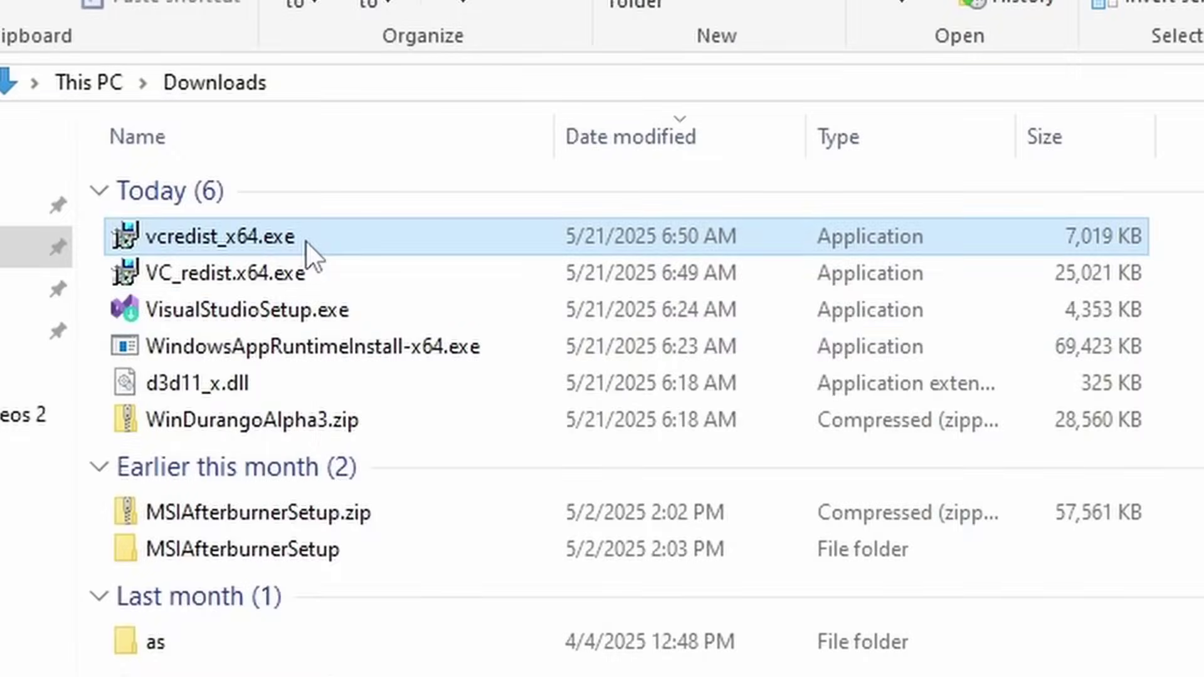
# - Run vcredist_x64.exe, agree to the license terms and install the Visual C++ 2012 Redistributable (x64)
pyautogui.doubleClick(306, 241)
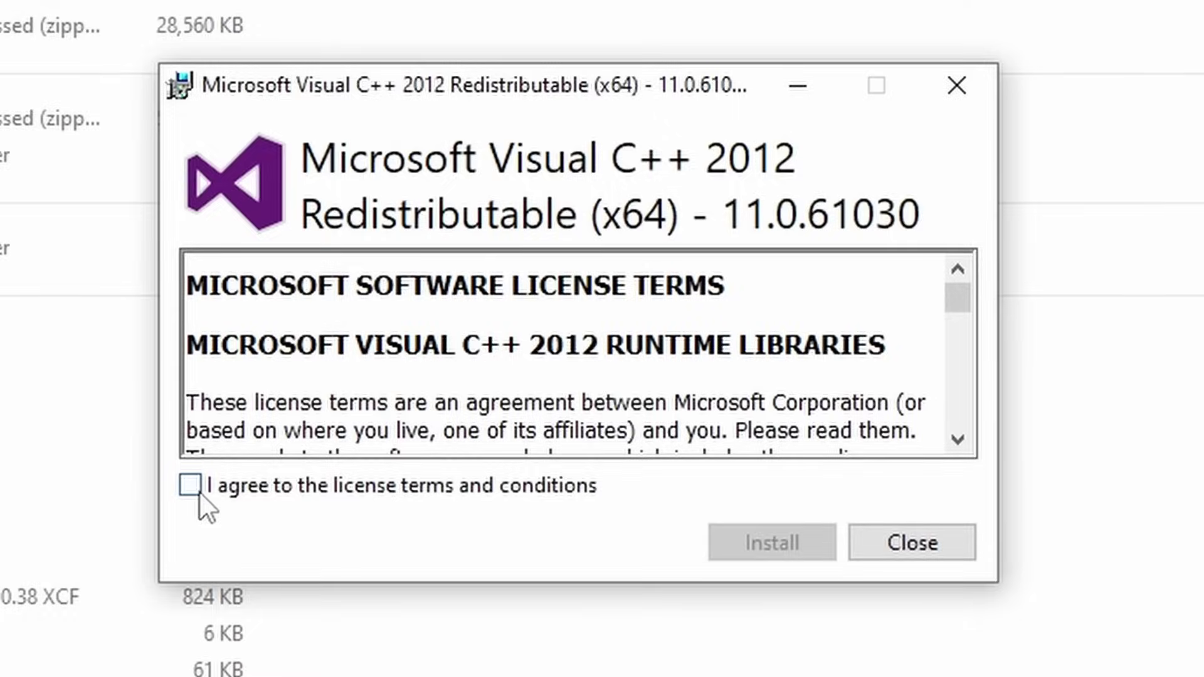
pyautogui.click(186, 487)
pyautogui.click(786, 556)
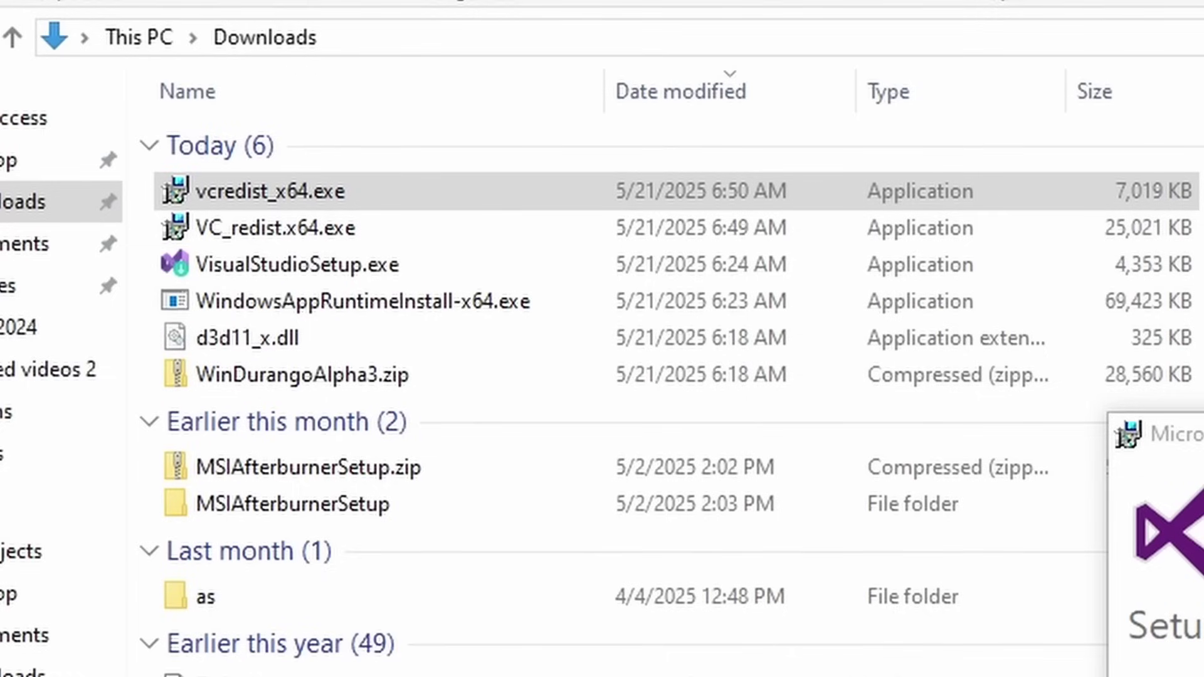
# - Run VC_redist.x64.exe for Visual C++ 2015-2022 and close its setup window without repairing or uninstalling
pyautogui.doubleClick(288, 227)
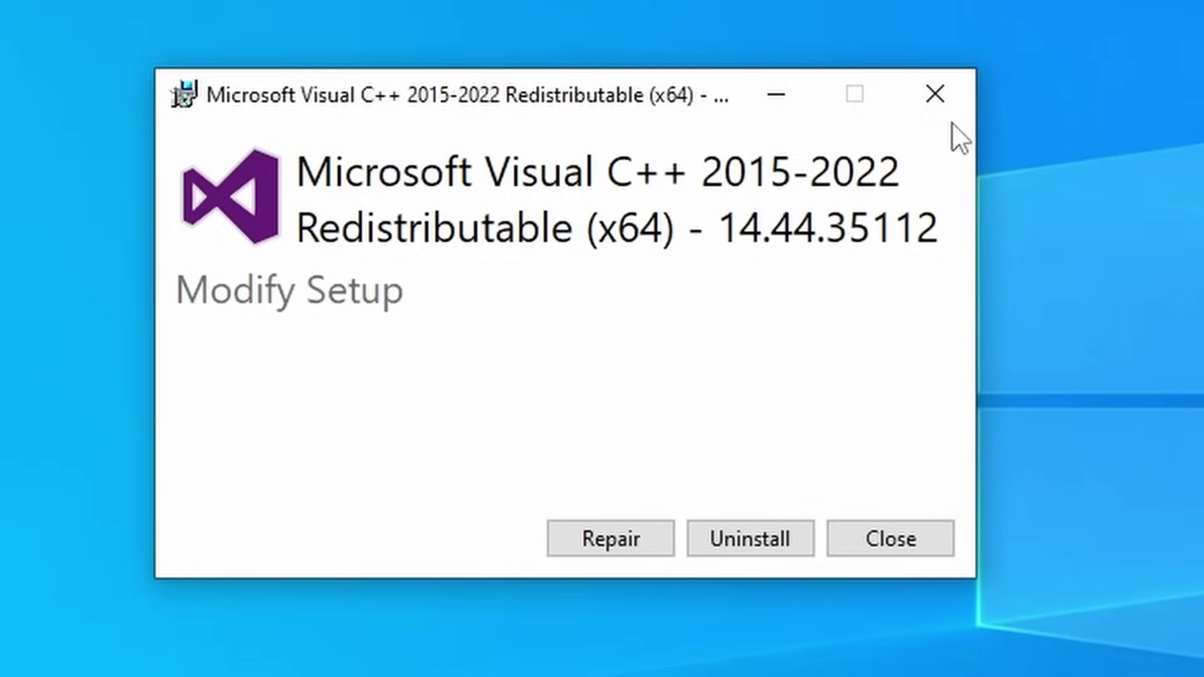
pyautogui.click(935, 94)
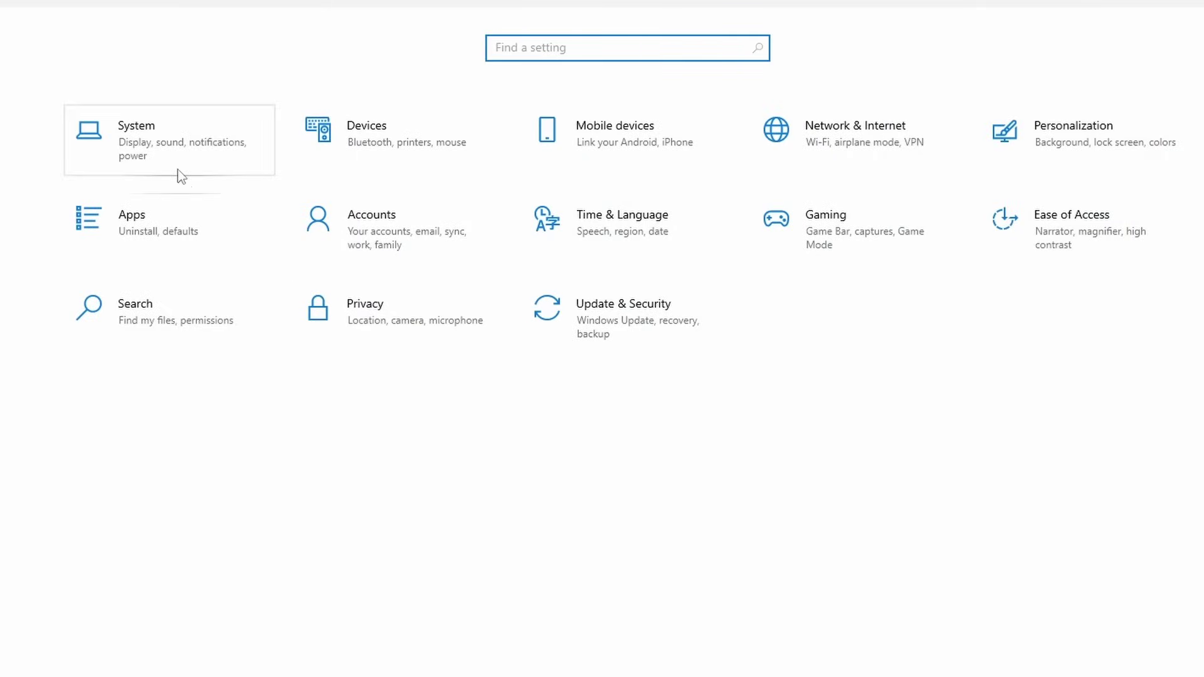
# - Find the optional features page in Windows Settings and open the list of features available to add
pyautogui.click(138, 242)
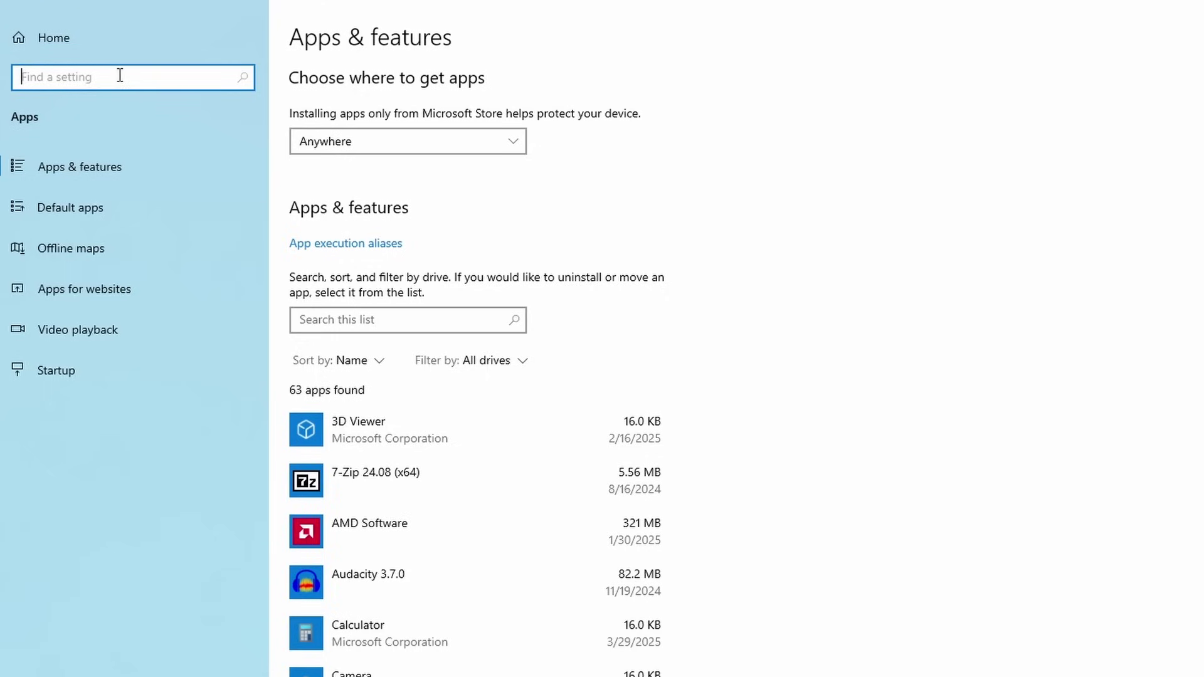
pyautogui.write('optiona')
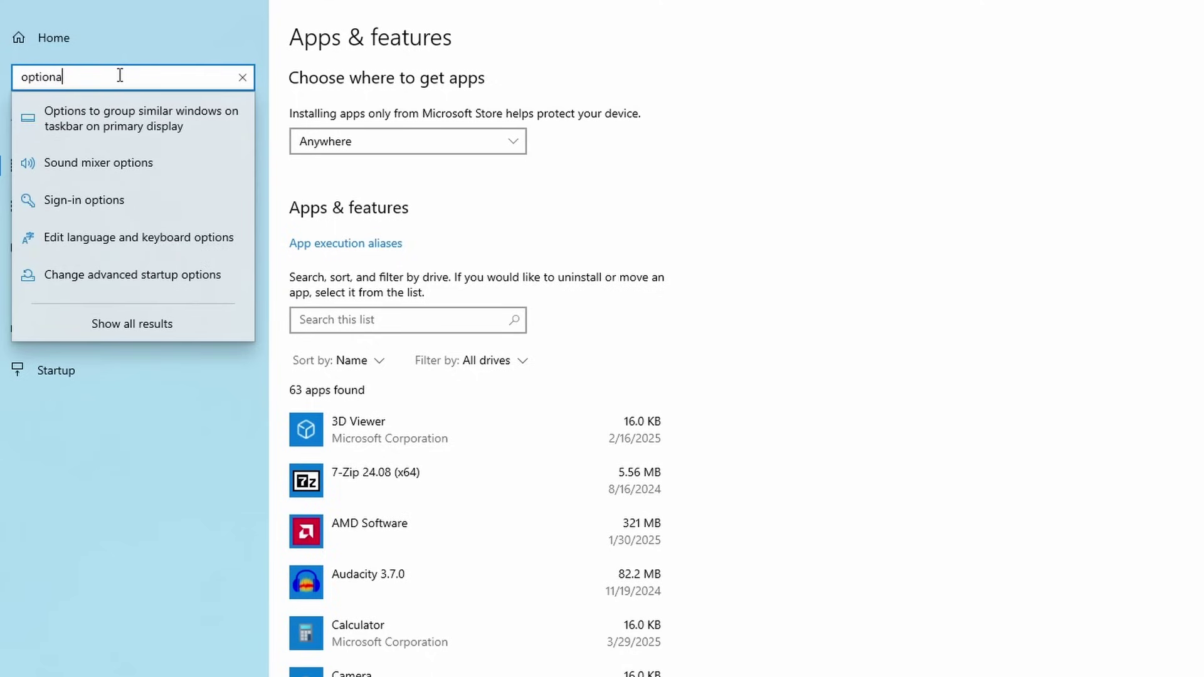
pyautogui.write('l feature')
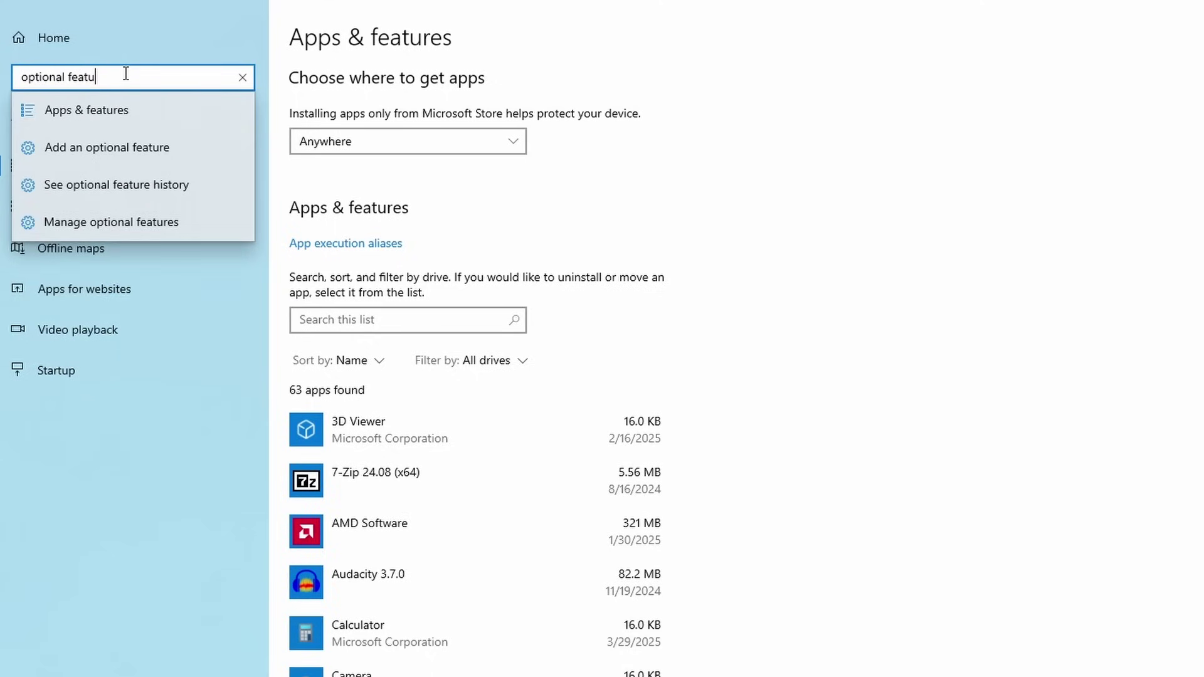
pyautogui.click(123, 159)
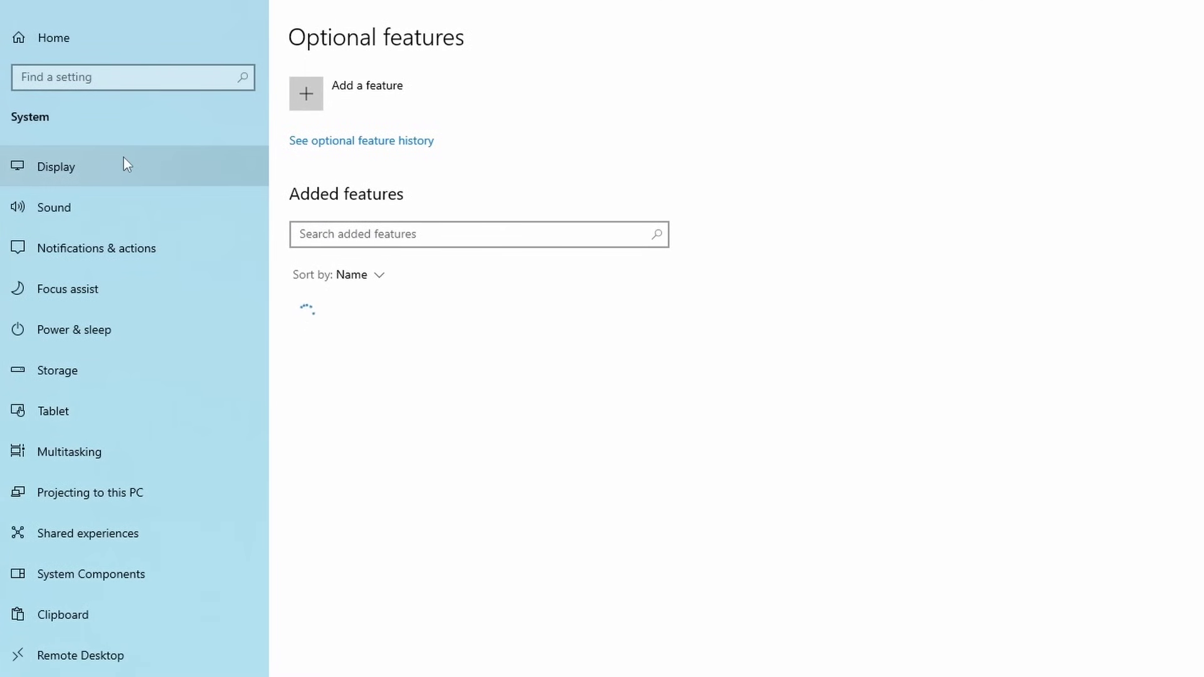
pyautogui.click(313, 91)
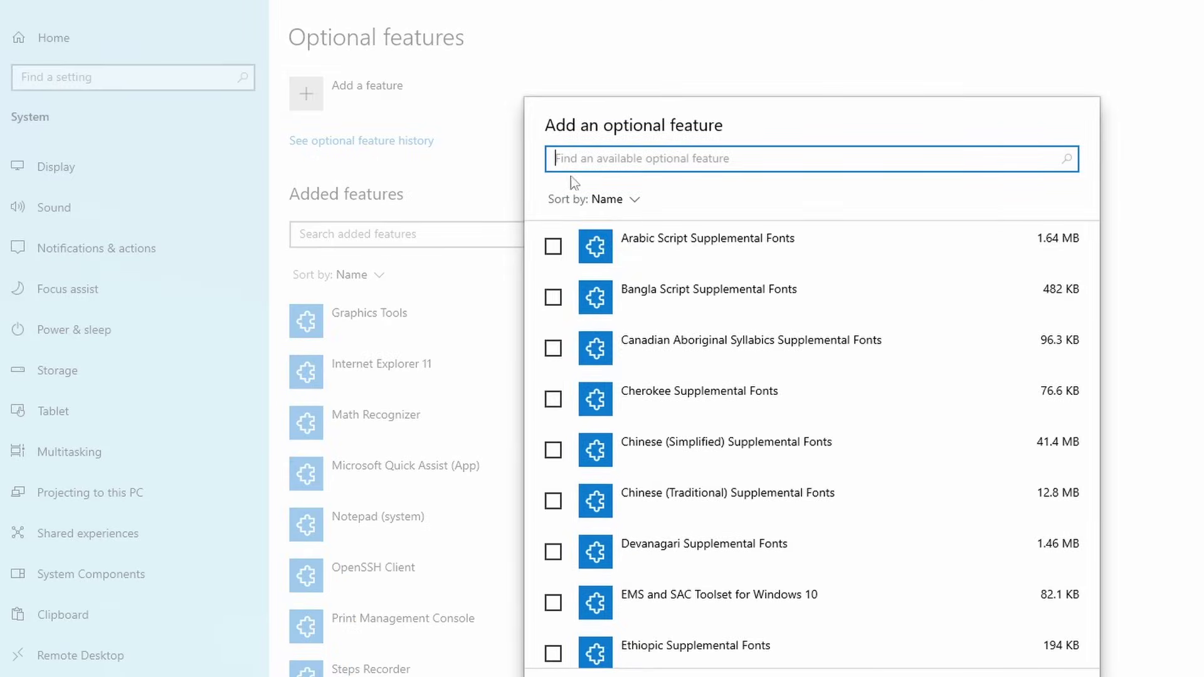
# - Search the available optional features for "graphics tools", close the dialog and check Graphics Tools among the added features
pyautogui.write('gra')
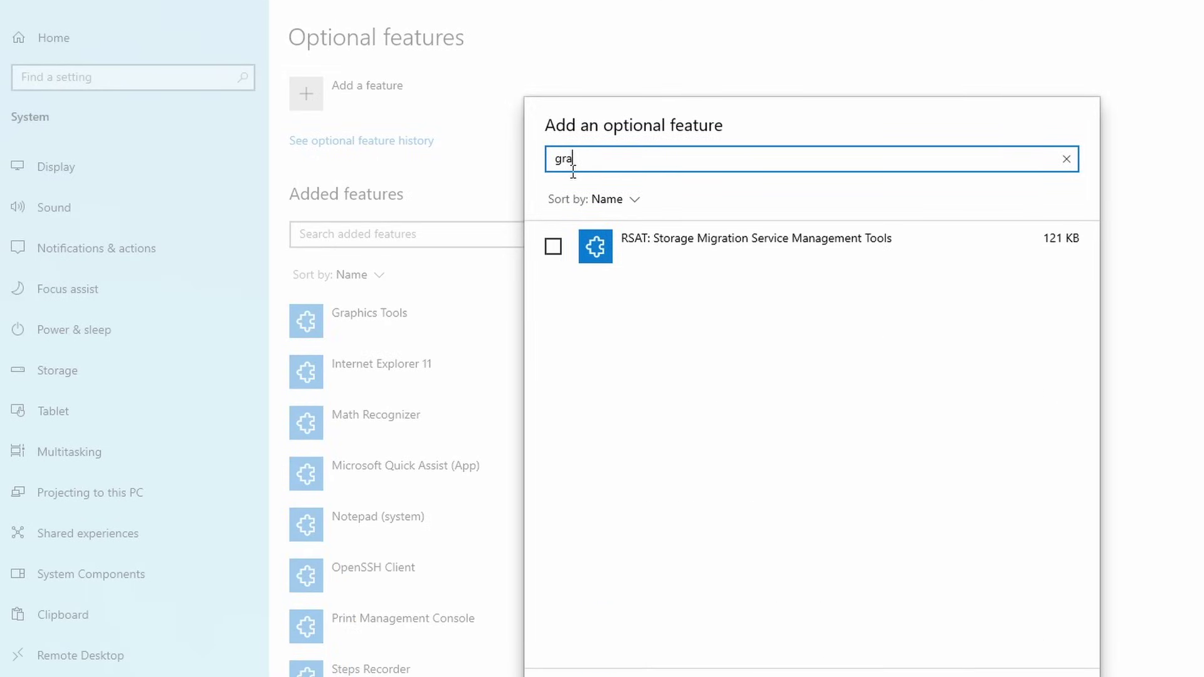
pyautogui.write('phi')
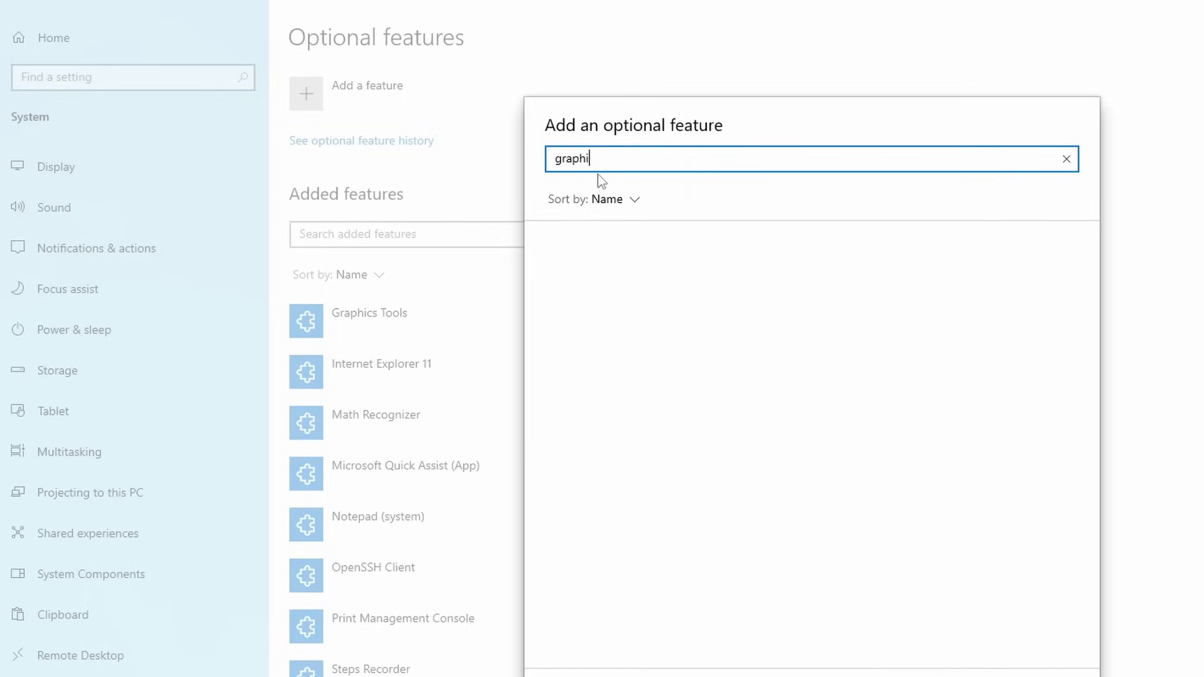
pyautogui.write('cs tools')
pyautogui.click(1066, 159)
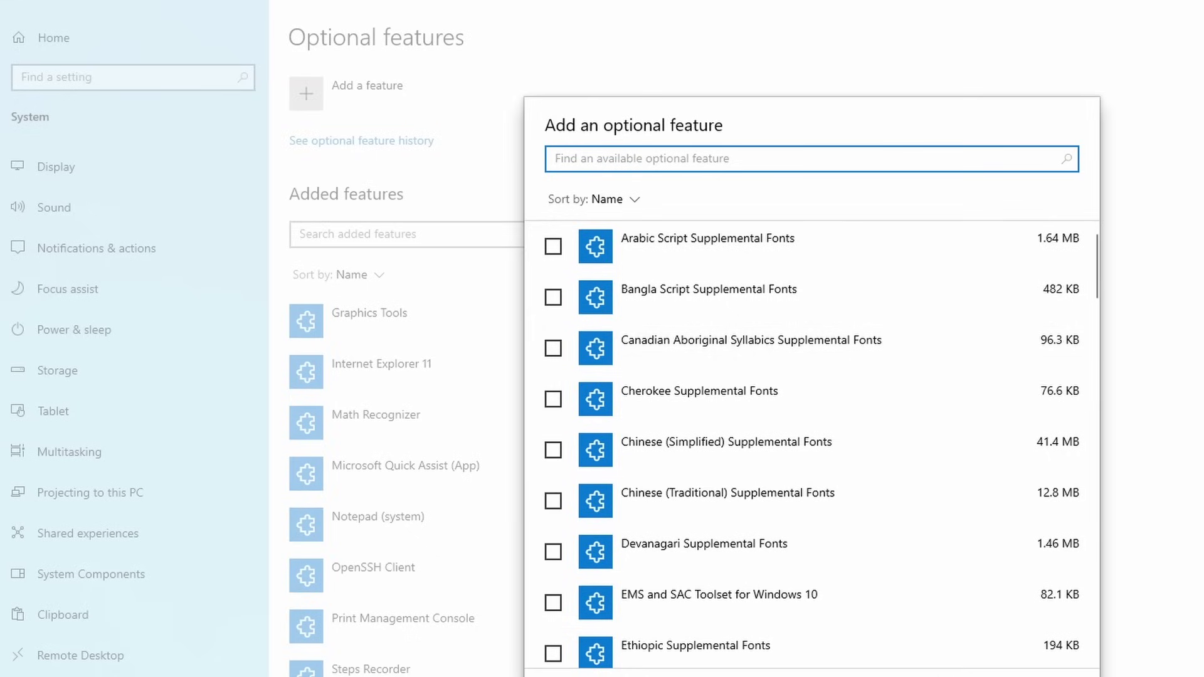
pyautogui.press('Escape')
pyautogui.click(373, 314)
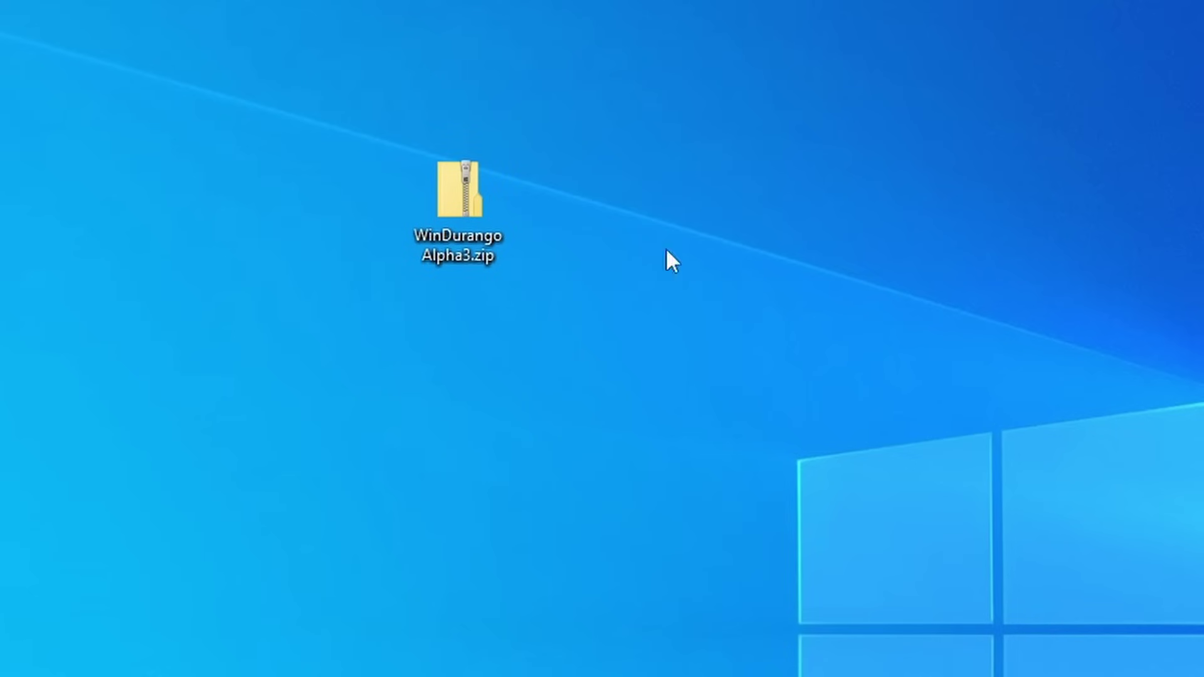
# - Extract WinDurangoAlpha3.zip on the desktop into its own folder with 7-Zip
pyautogui.rightClick(459, 199)
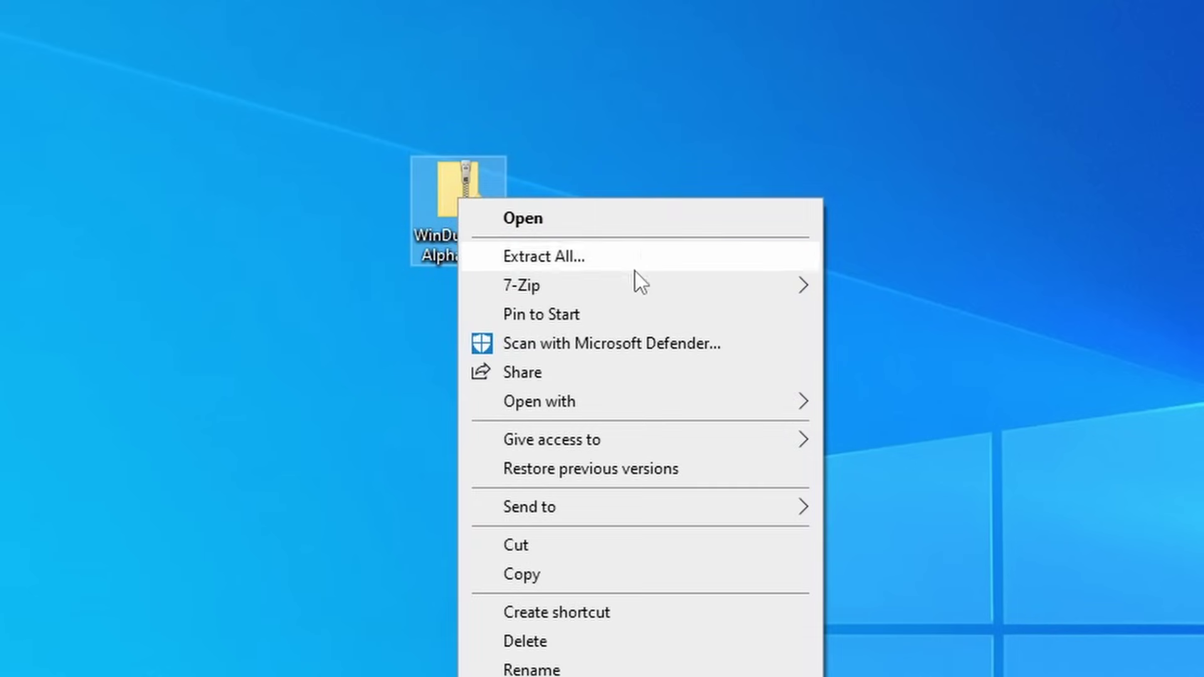
pyautogui.moveTo(653, 290)
pyautogui.click(954, 403)
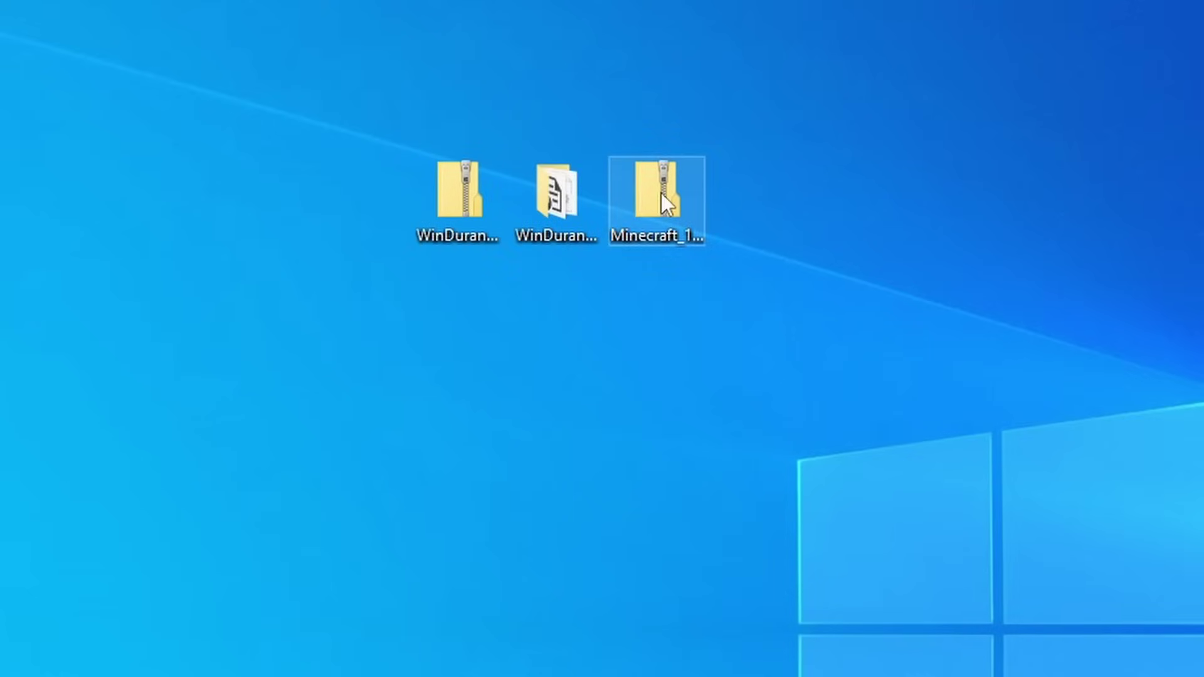
# - Extract the Minecraft_1.61.1924.0_x64__zjr0dfhgjwvde archive on the desktop into its own folder with 7-Zip
pyautogui.moveTo(661, 193); pyautogui.dragTo(693, 204)
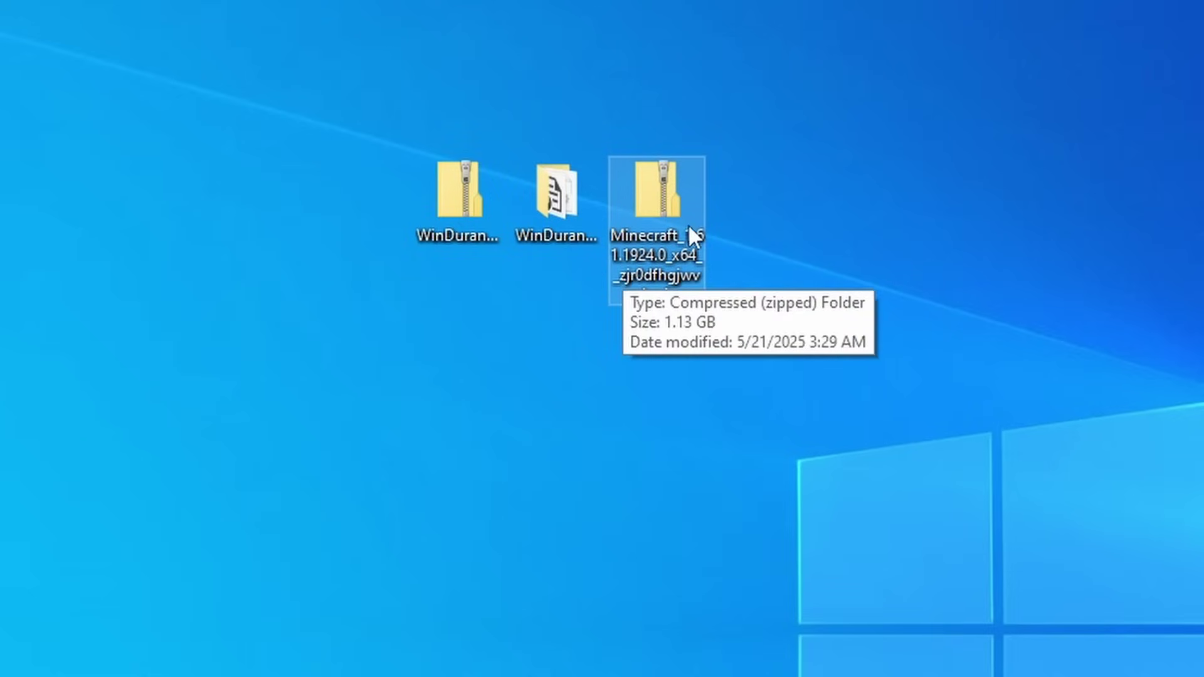
pyautogui.rightClick(664, 189)
pyautogui.moveTo(948, 282)
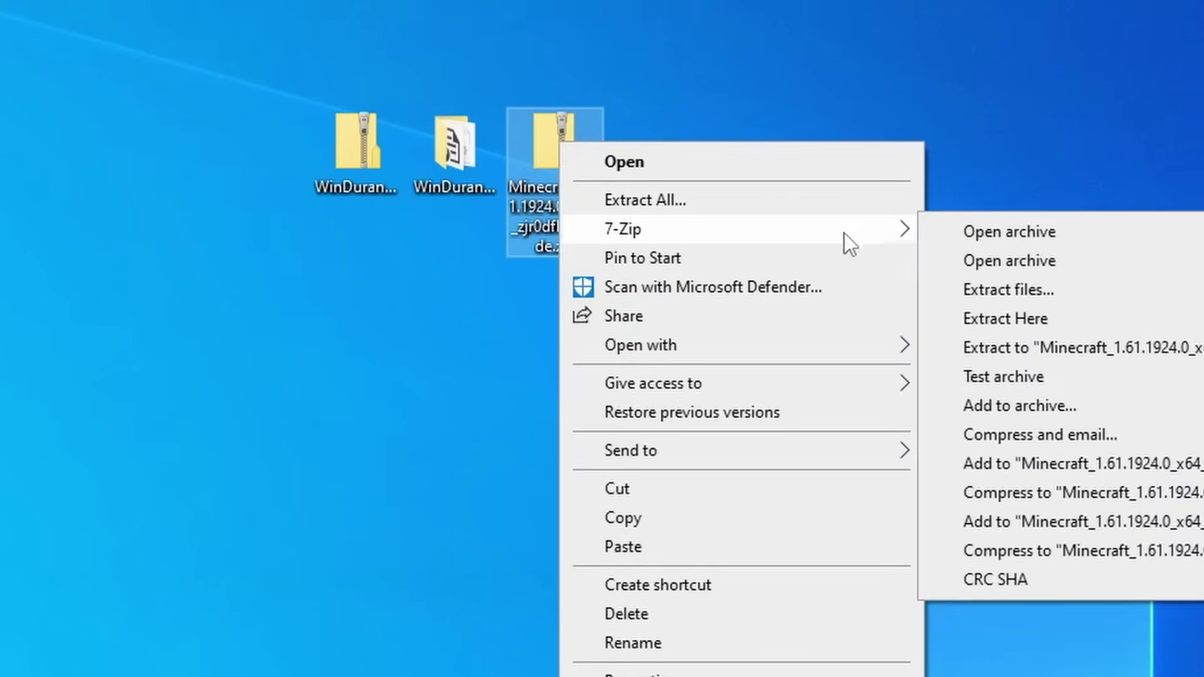
pyautogui.click(1041, 344)
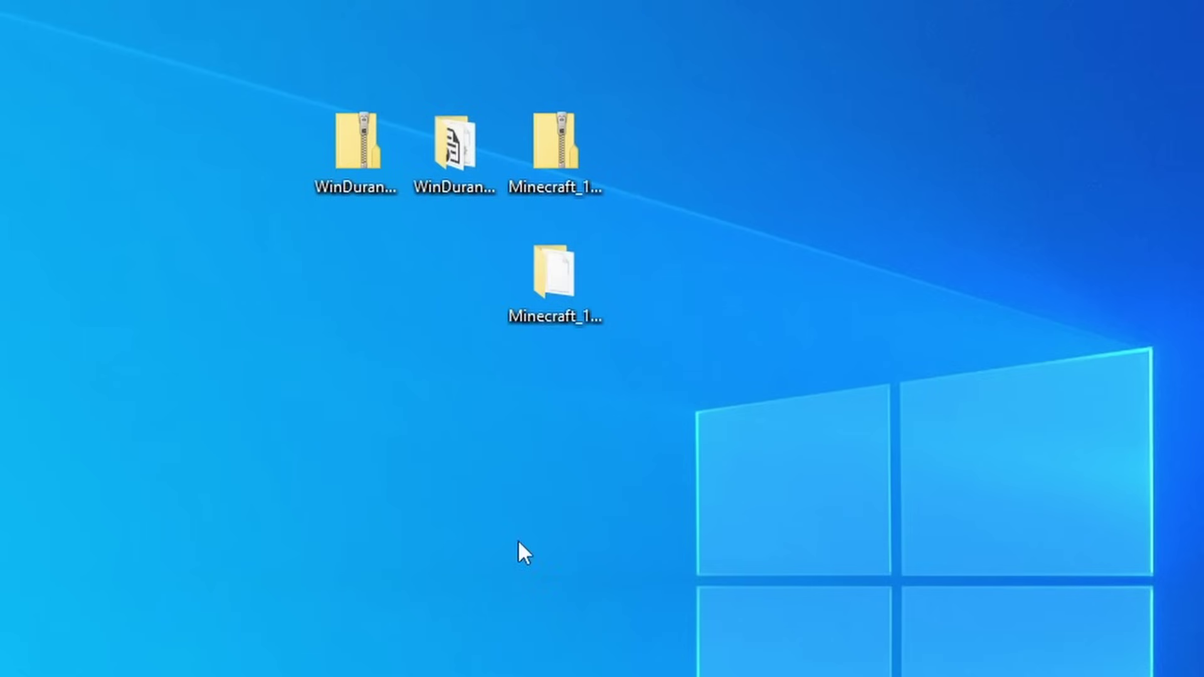
# - Open the Mount folder inside the extracted Minecraft_1.61.1924.0_x64__zjr0dfhgjwvde folder
pyautogui.doubleClick(548, 288)
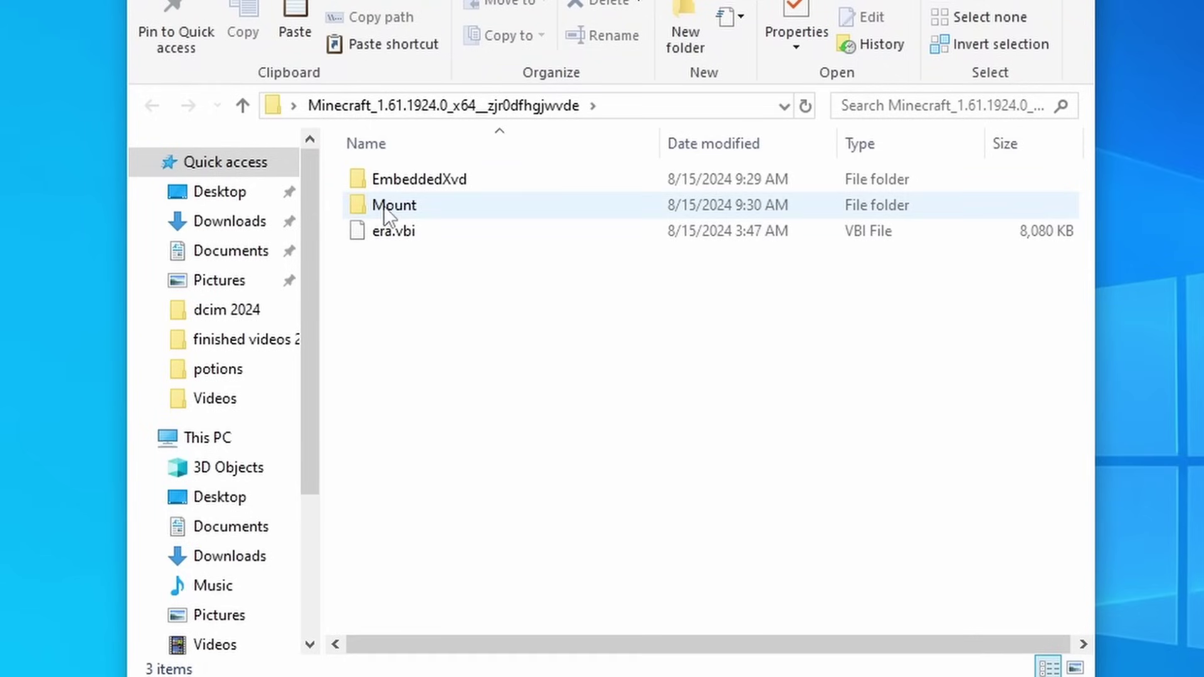
pyautogui.click(447, 205)
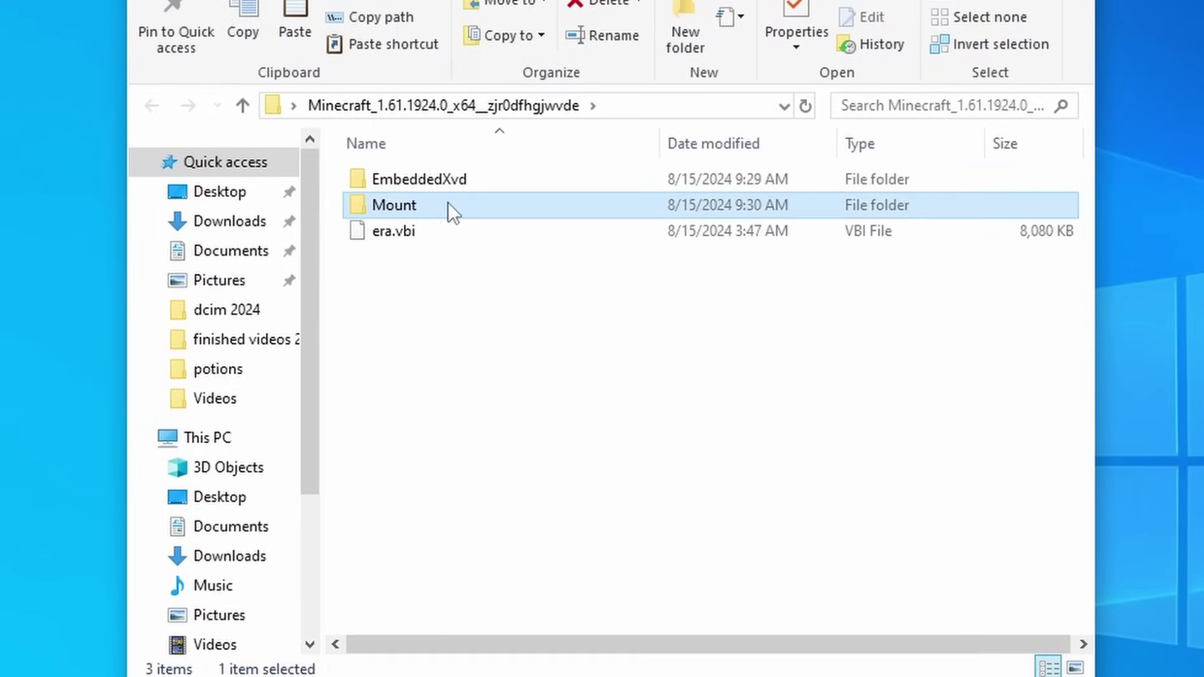
pyautogui.doubleClick(398, 205)
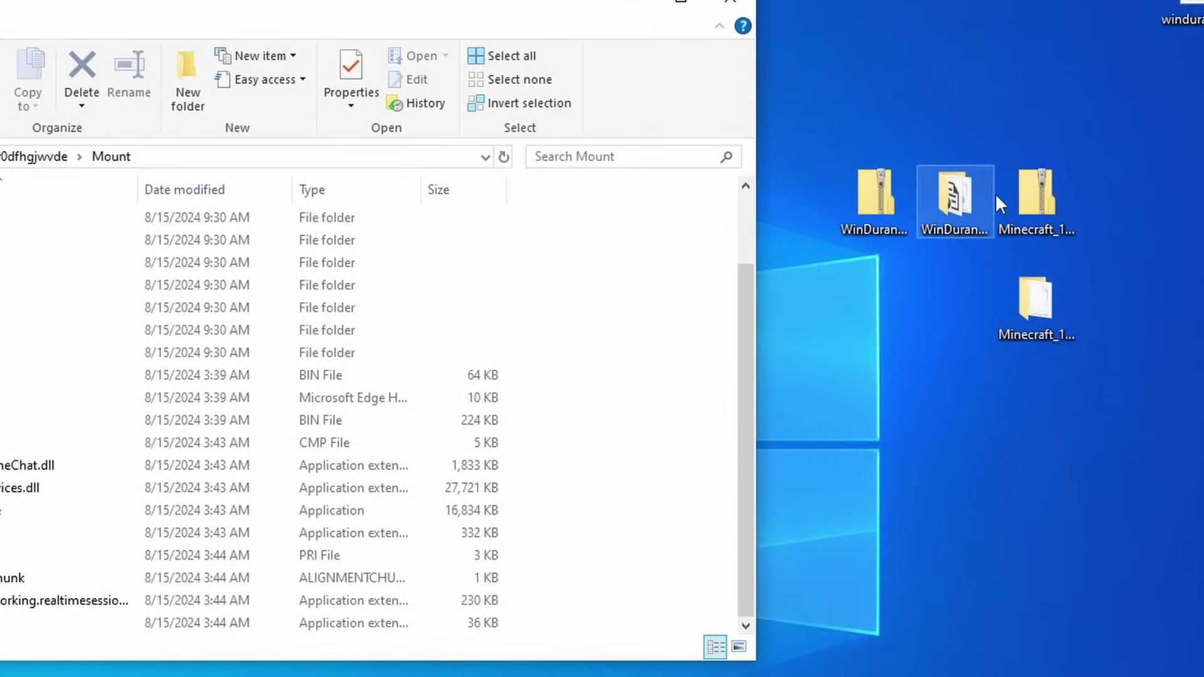
# - Open the extracted WinDurangoAlpha3 folder, copy all of its files and minimize its window
pyautogui.click(953, 204)
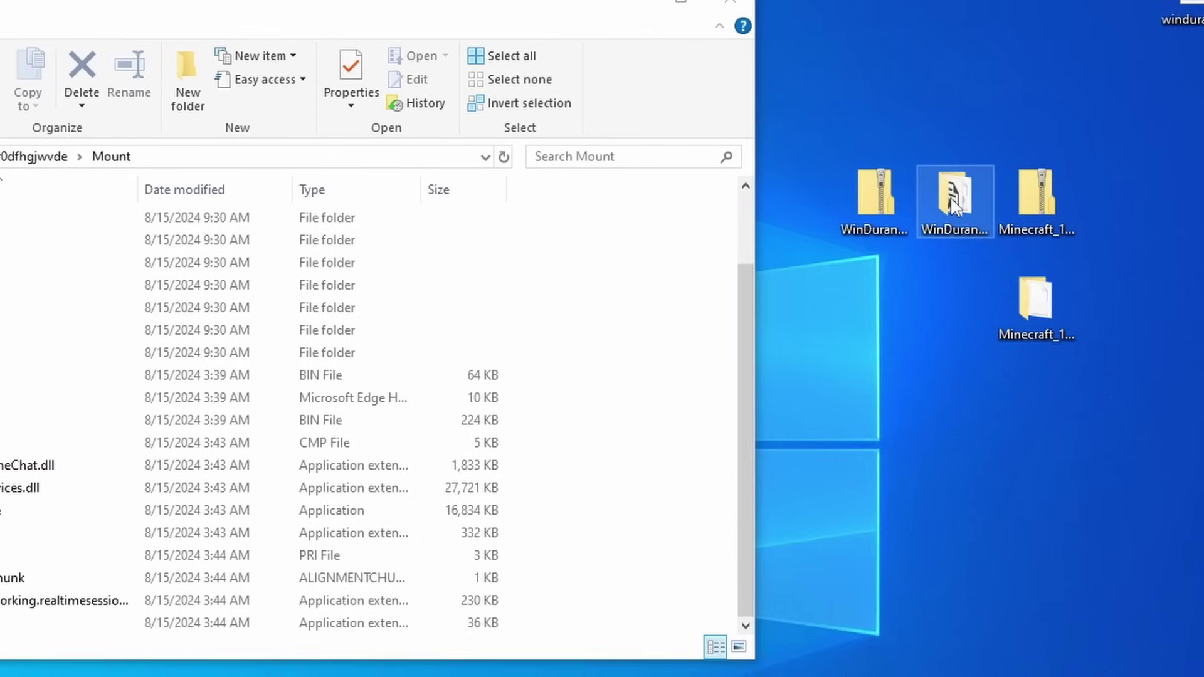
pyautogui.doubleClick(953, 204)
pyautogui.moveTo(366, 28); pyautogui.dragTo(800, 265)
pyautogui.moveTo(1048, 474); pyautogui.dragTo(531, 676)
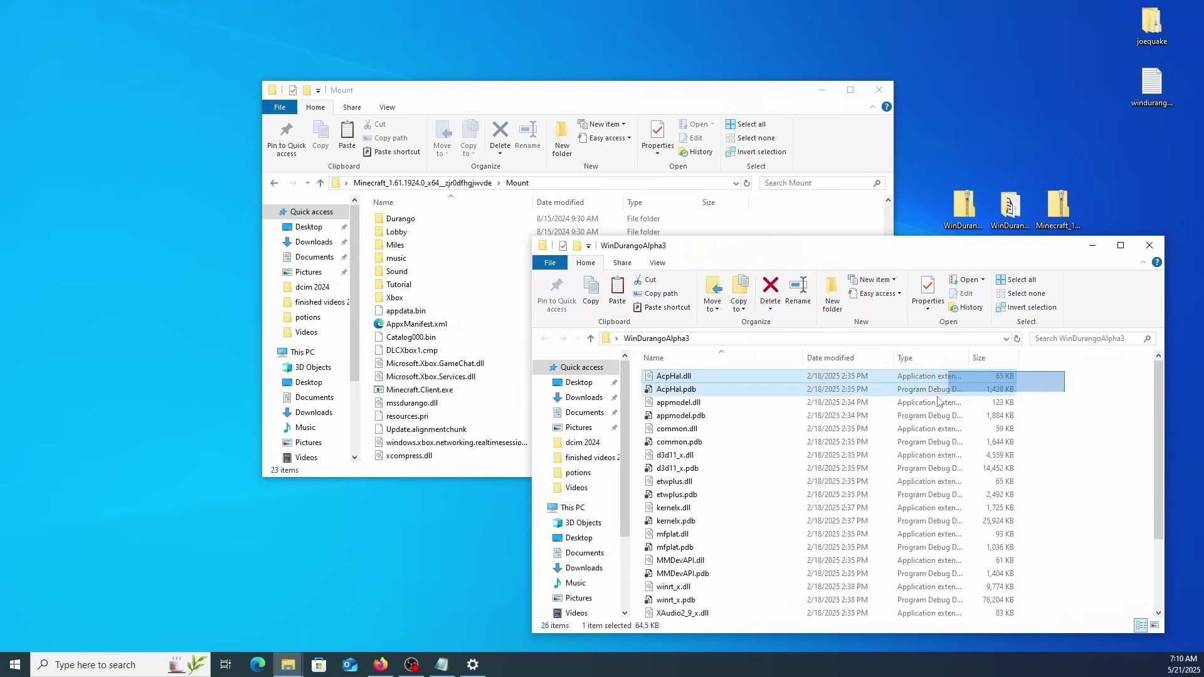
pyautogui.moveTo(762, 508); pyautogui.dragTo(695, 615)
pyautogui.rightClick(694, 612)
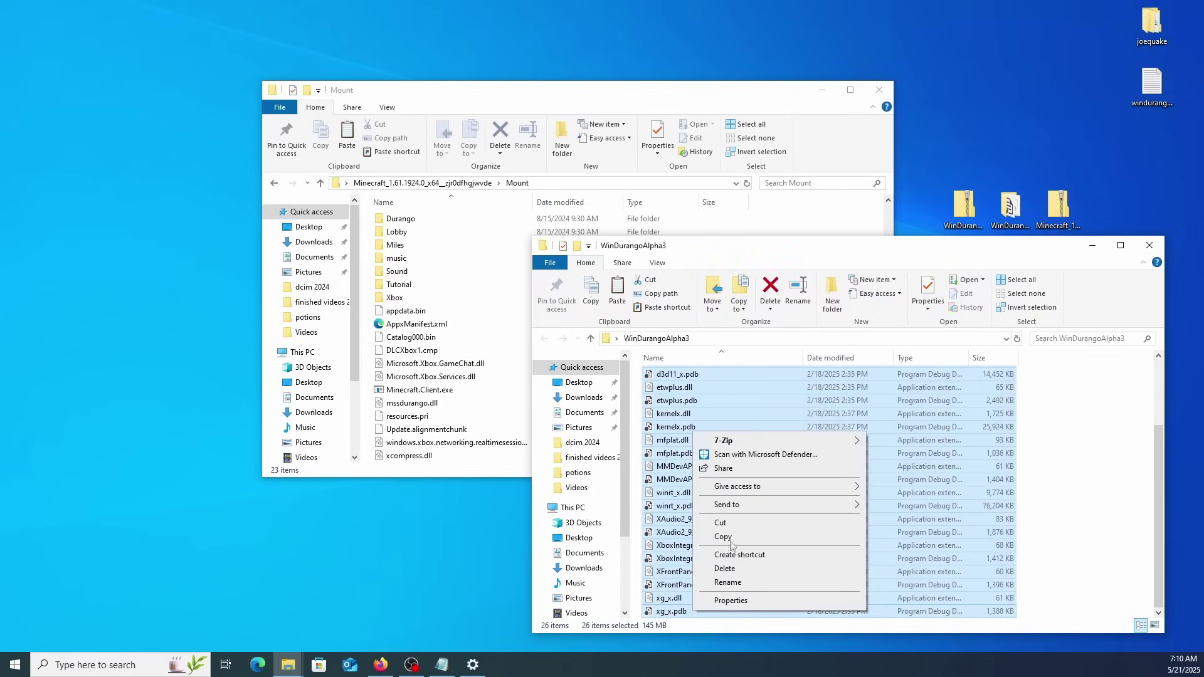
pyautogui.click(723, 537)
pyautogui.click(1092, 245)
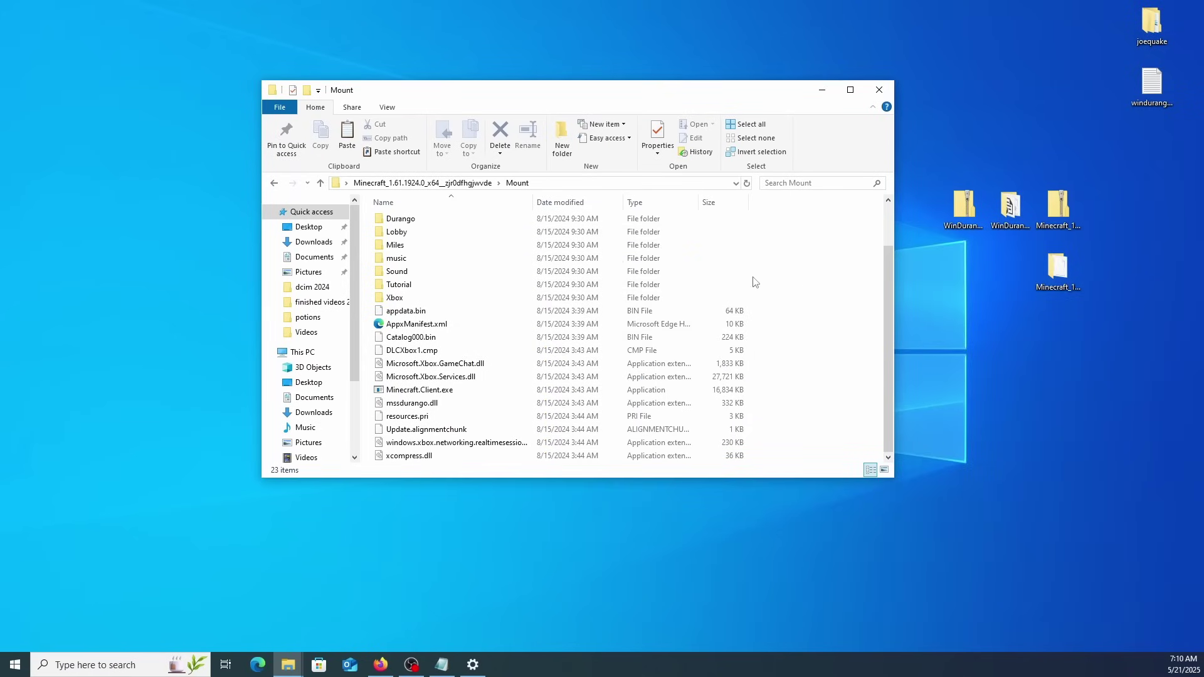
# - Paste the copied WinDurango files into the Minecraft Mount folder and clear the selection
pyautogui.rightClick(796, 345)
pyautogui.click(810, 439)
pyautogui.scroll(8, 583, 376)
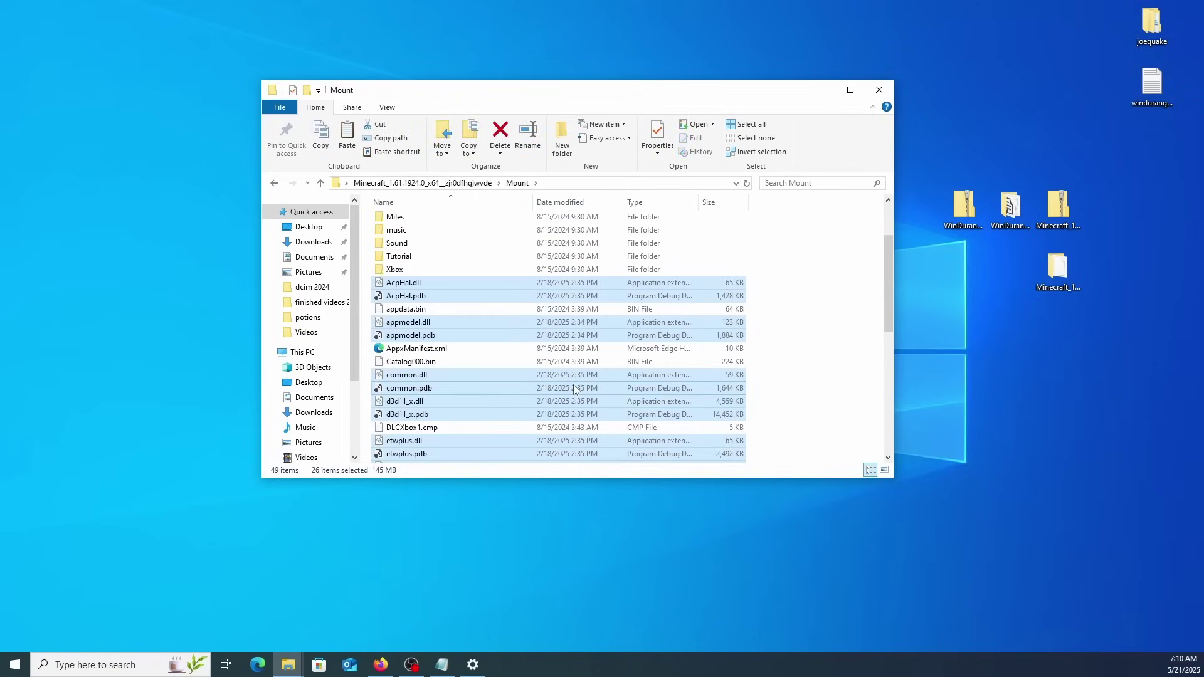
pyautogui.click(784, 344)
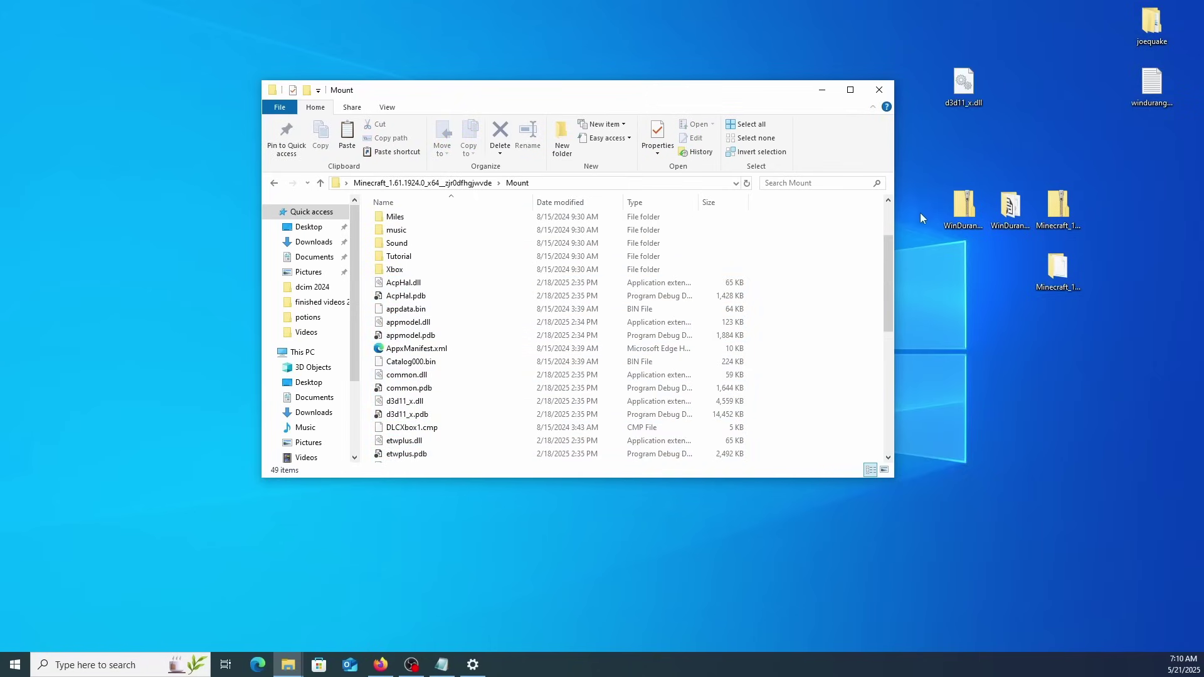
# - Move d3d11_x.dll from the desktop into the Mount folder, replacing the existing file
pyautogui.moveTo(958, 108); pyautogui.dragTo(957, 170)
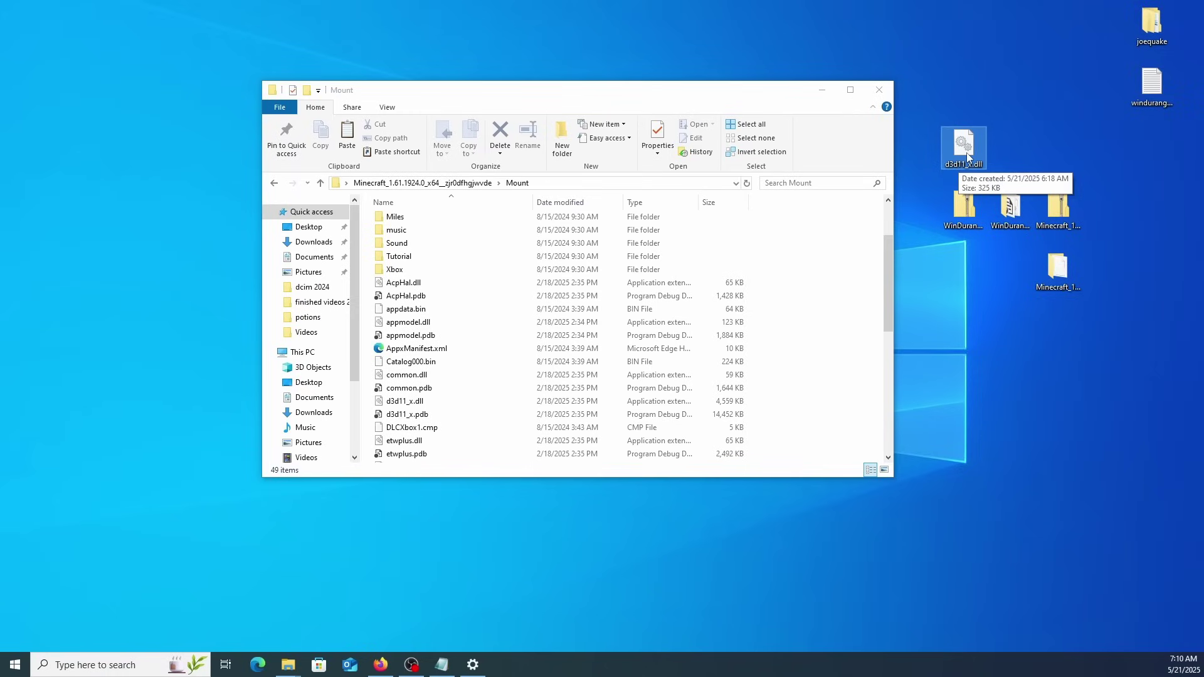
pyautogui.moveTo(967, 154); pyautogui.dragTo(806, 321)
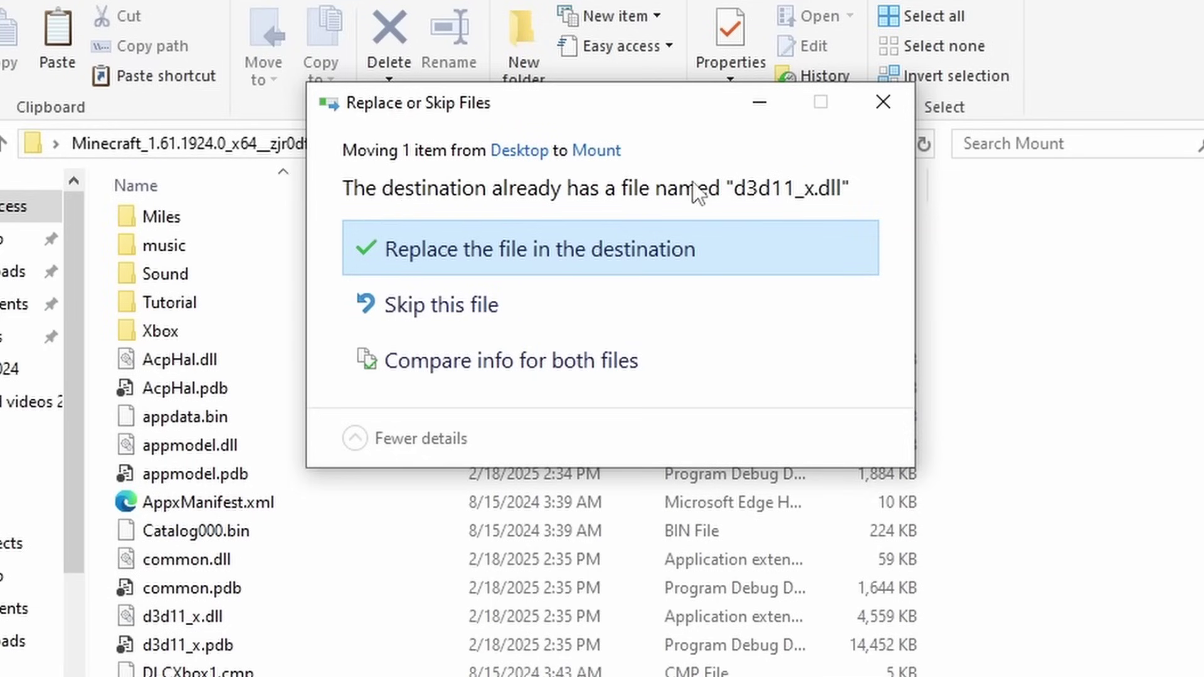
pyautogui.click(412, 250)
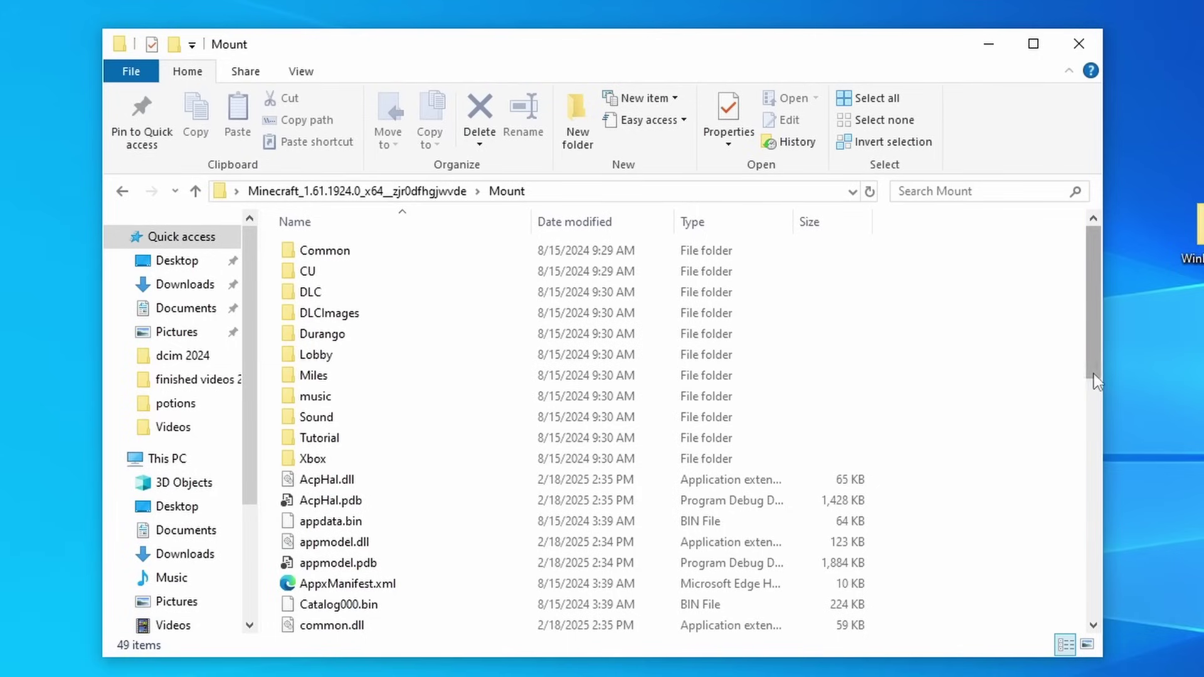
# - Copy the Mount folder's path and change to that directory in Windows PowerShell with the cd command
pyautogui.click(732, 191)
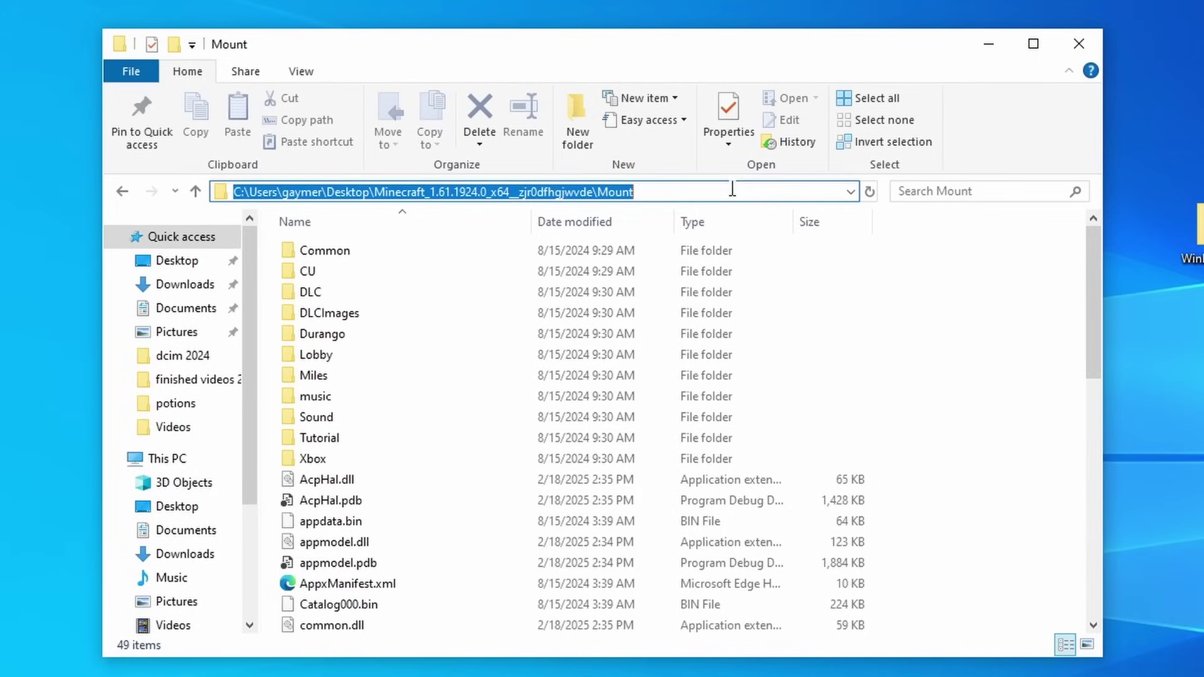
pyautogui.click(974, 383)
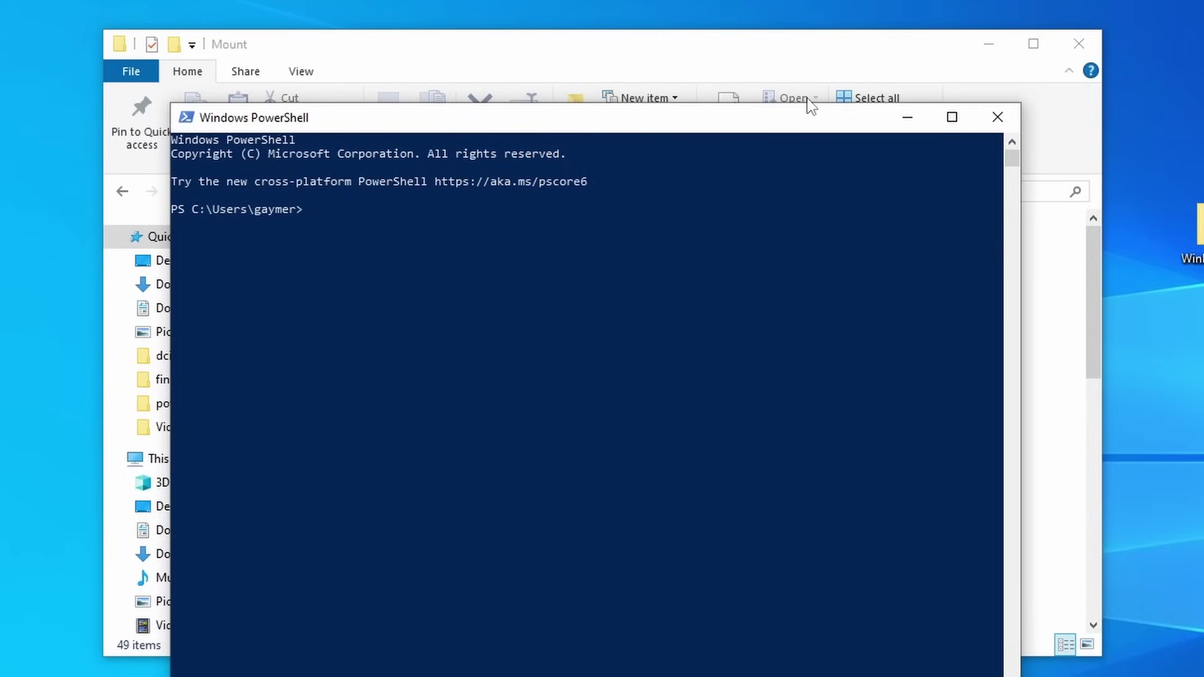
pyautogui.write('cd')
pyautogui.hotkey('ctrl', 'v')
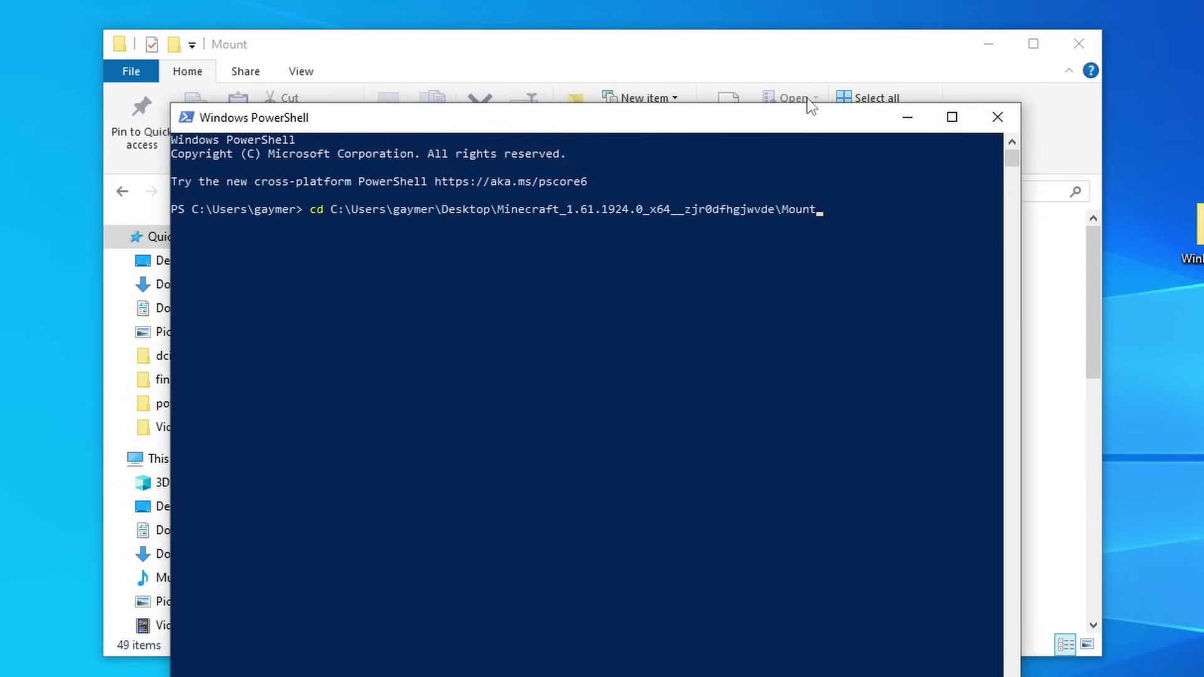
pyautogui.press('Return')
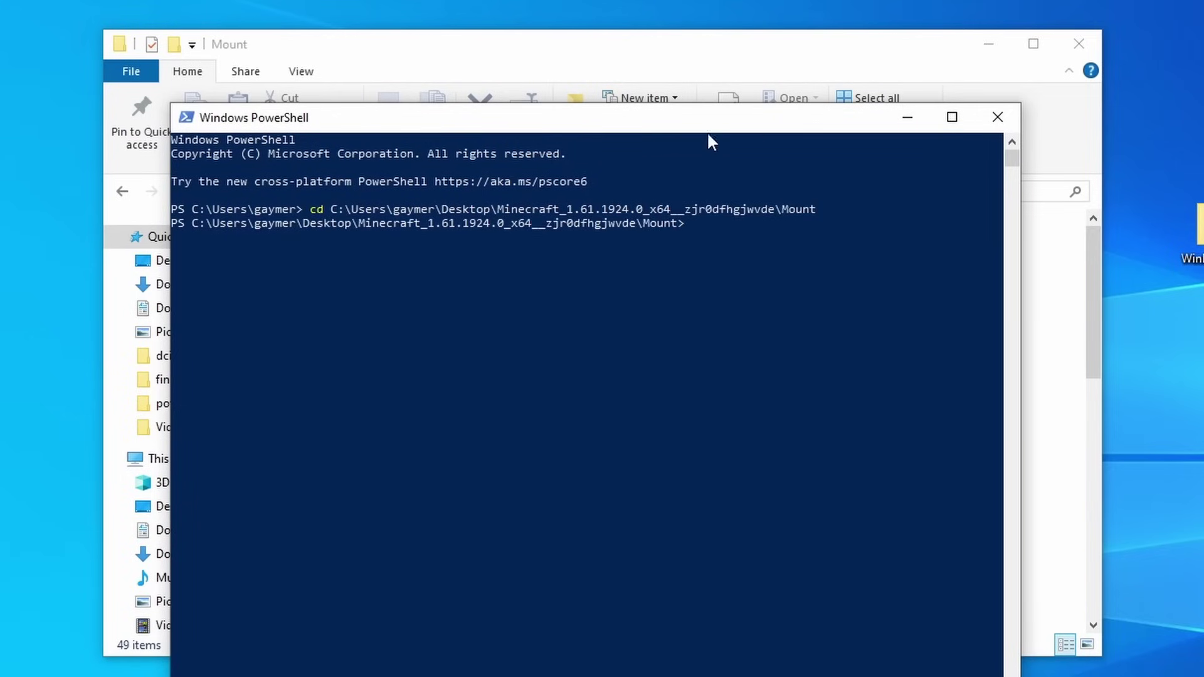
# - Arrange the PowerShell window and the Mount folder window side by side
pyautogui.moveTo(598, 122); pyautogui.dragTo(963, 182)
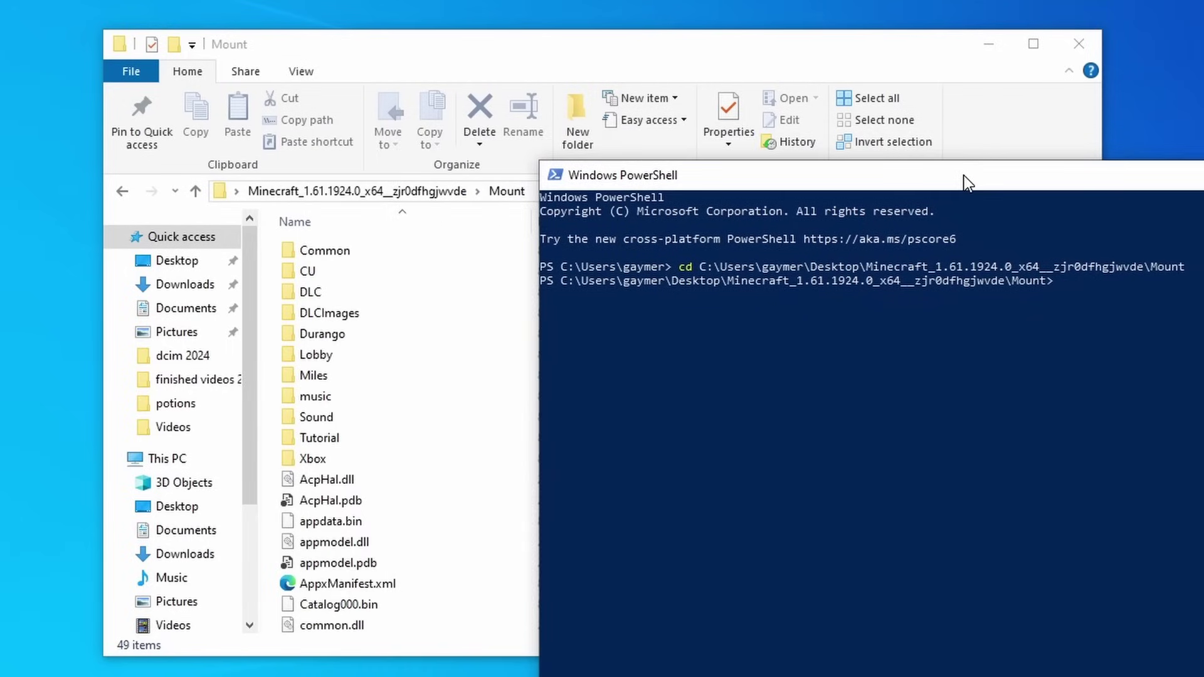
pyautogui.moveTo(737, 51); pyautogui.dragTo(386, 89)
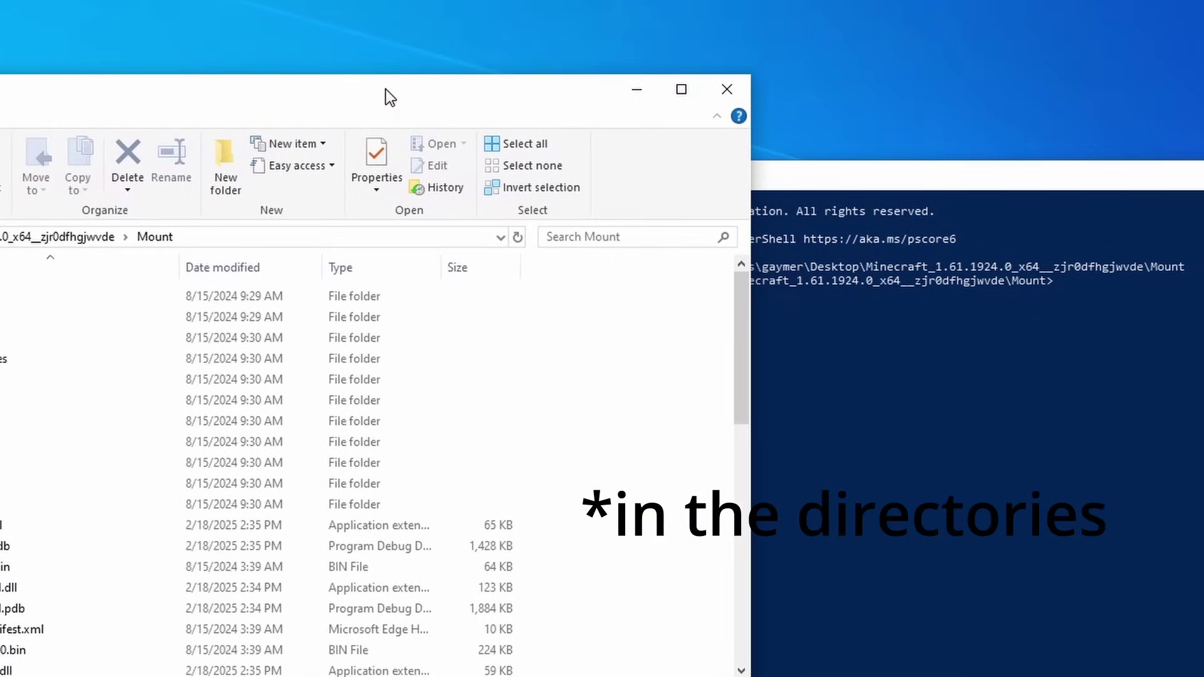
pyautogui.moveTo(927, 182); pyautogui.dragTo(935, 128)
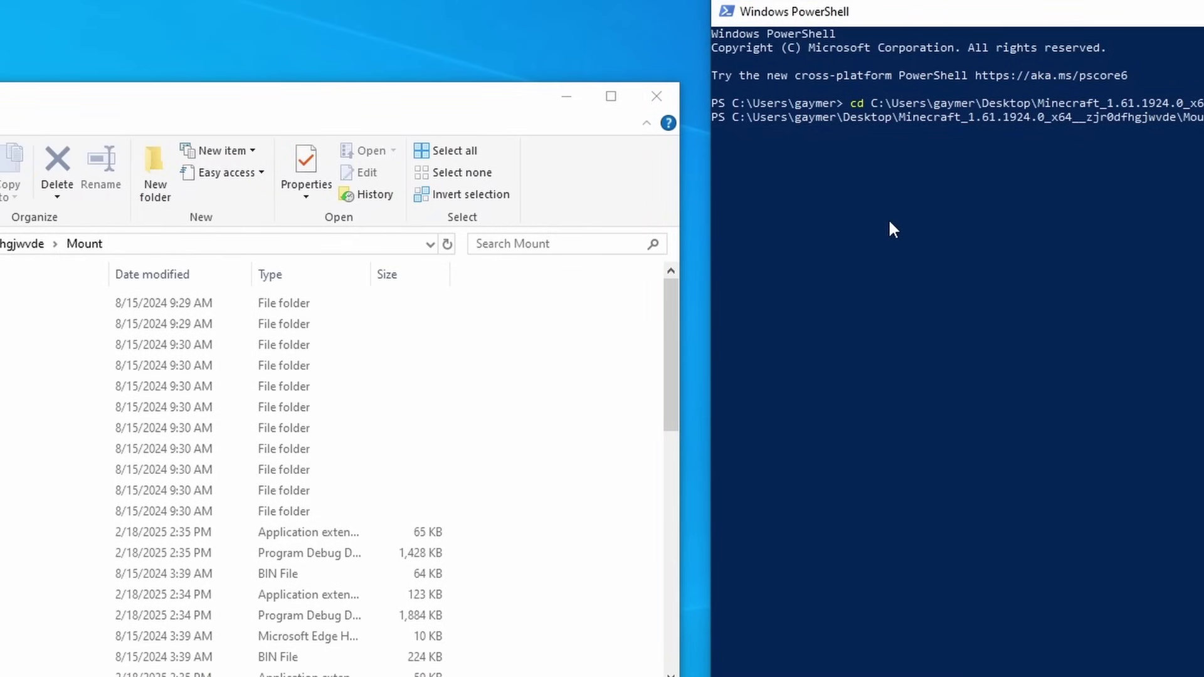
pyautogui.moveTo(207, 91); pyautogui.dragTo(283, 63)
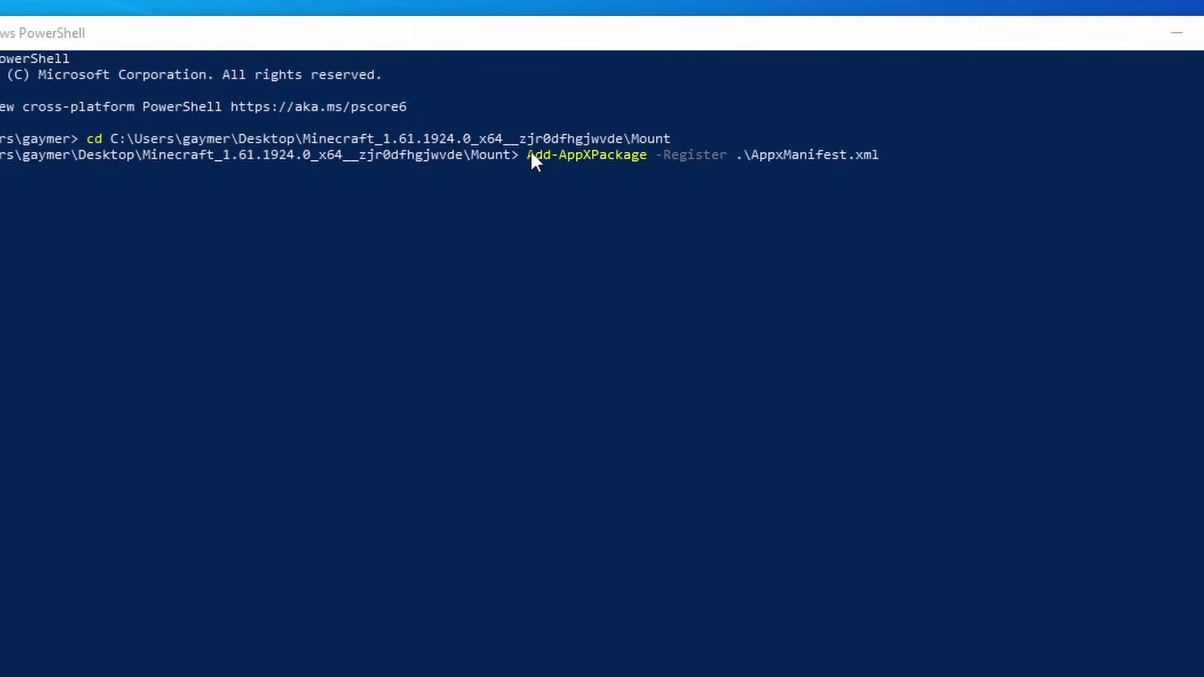
# - Locate AppxManifest.xml in the Mount folder and register the game with Add-AppXPackage -Register .\AppxManifest.xml in PowerShell
pyautogui.click(531, 158)
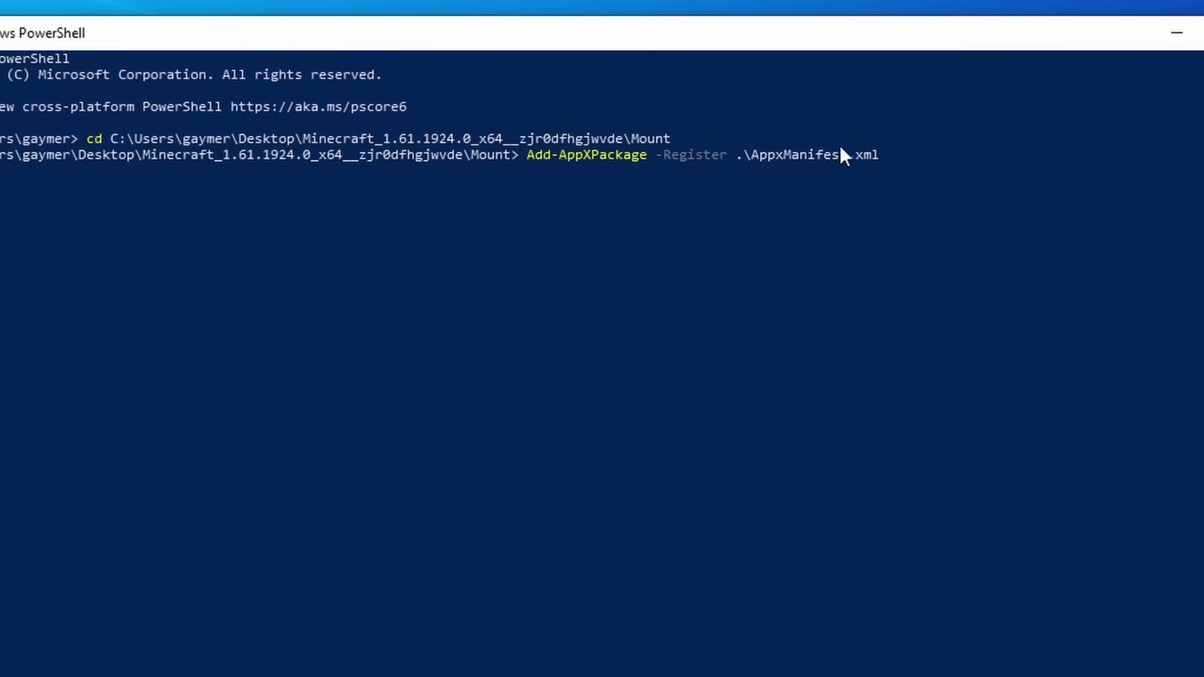
pyautogui.hotkey('alt', 'Tab')
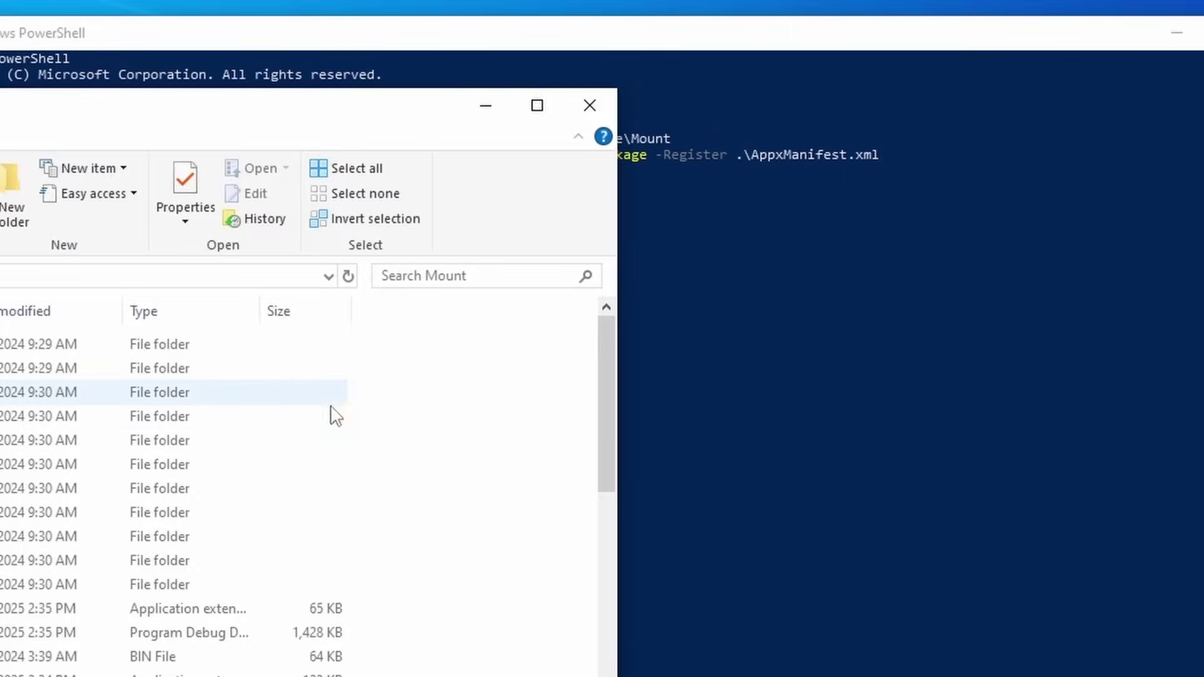
pyautogui.scroll(-1, 336, 416)
pyautogui.click(306, 481)
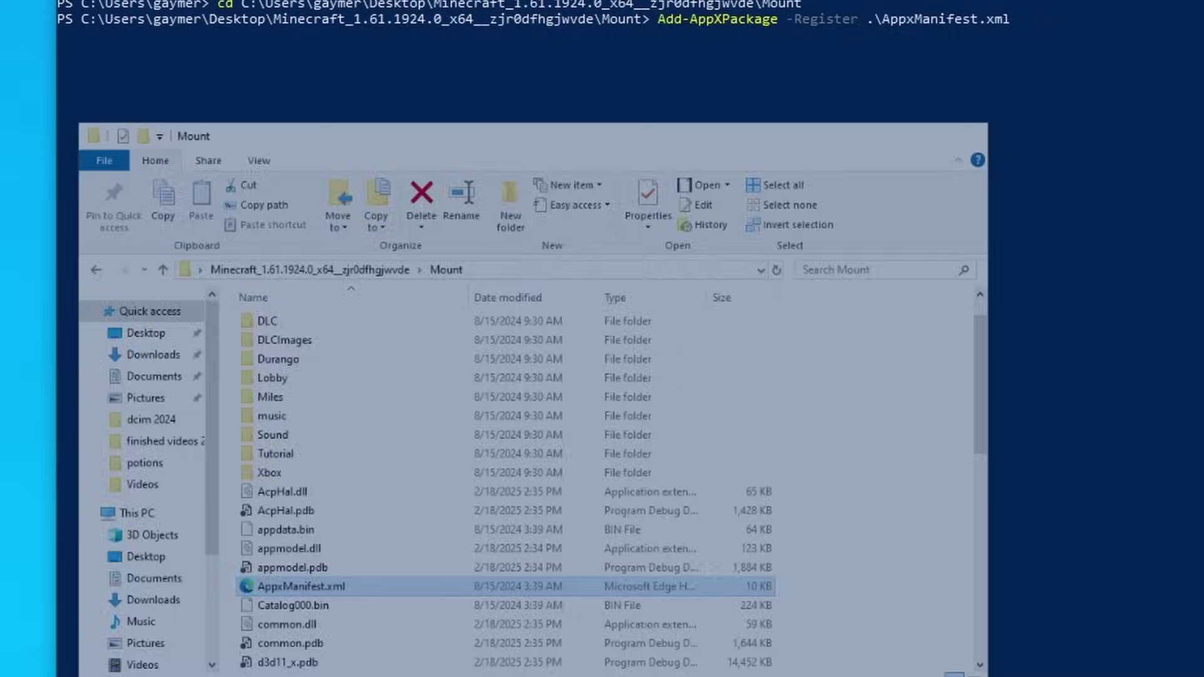
pyautogui.press('Return')
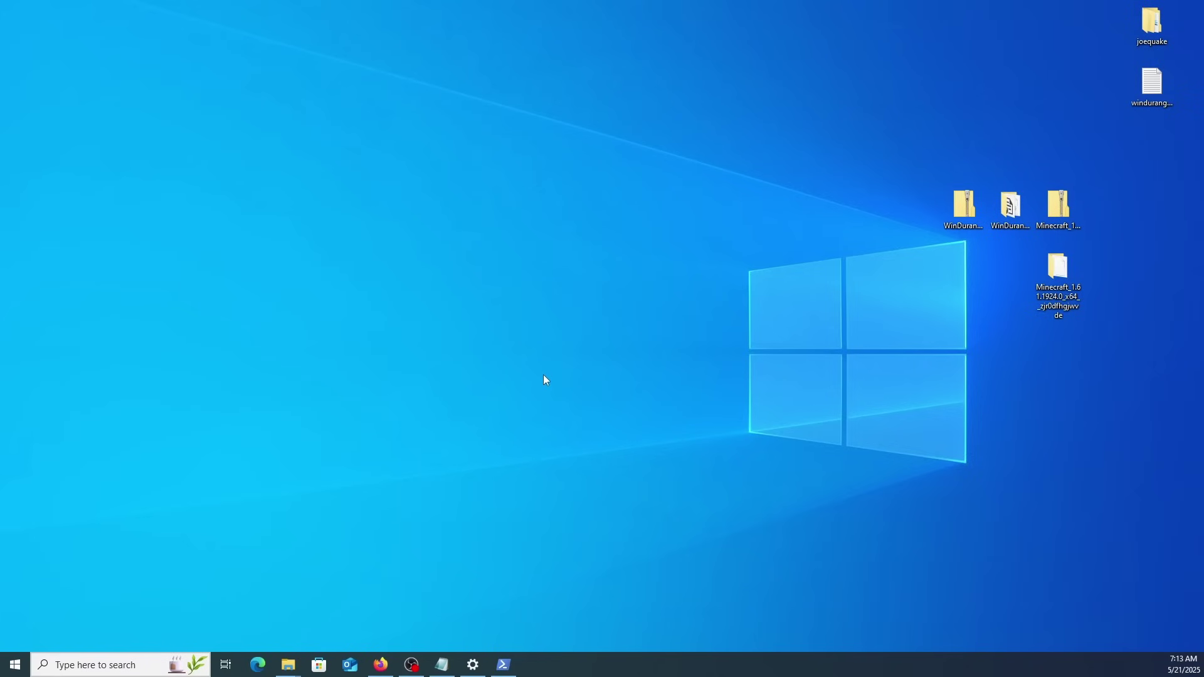
# - Launch Minecraft: Xbox One Edition and switch the game to full screen
pyautogui.click(14, 666)
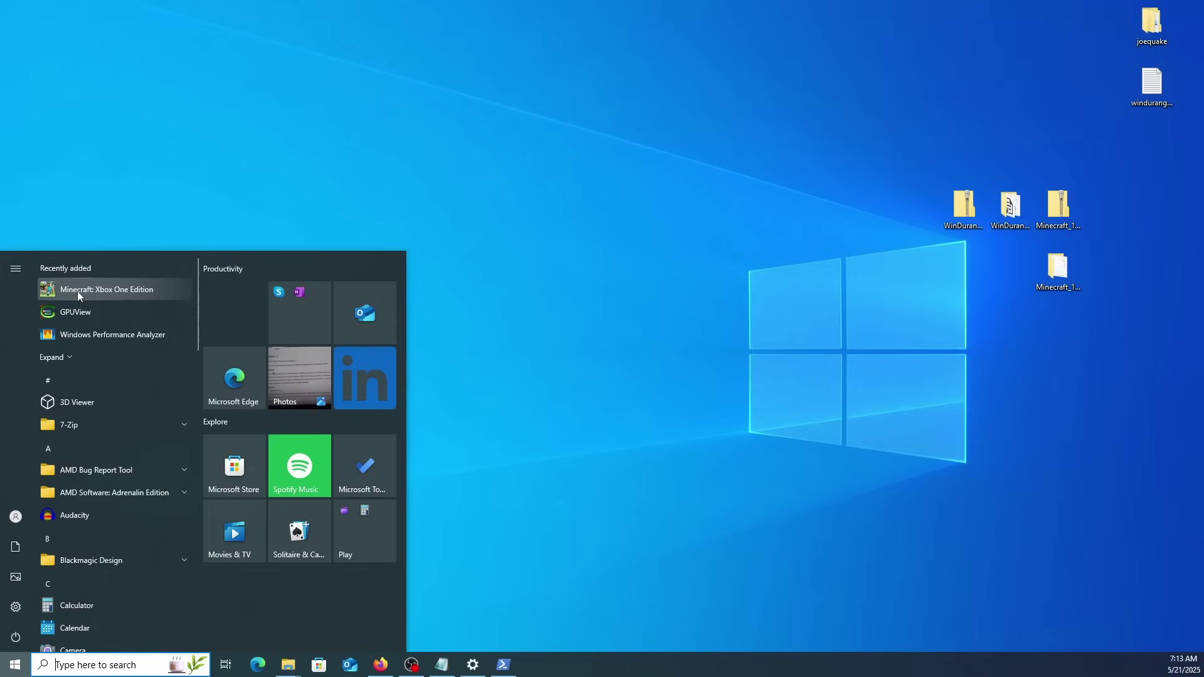
pyautogui.click(98, 289)
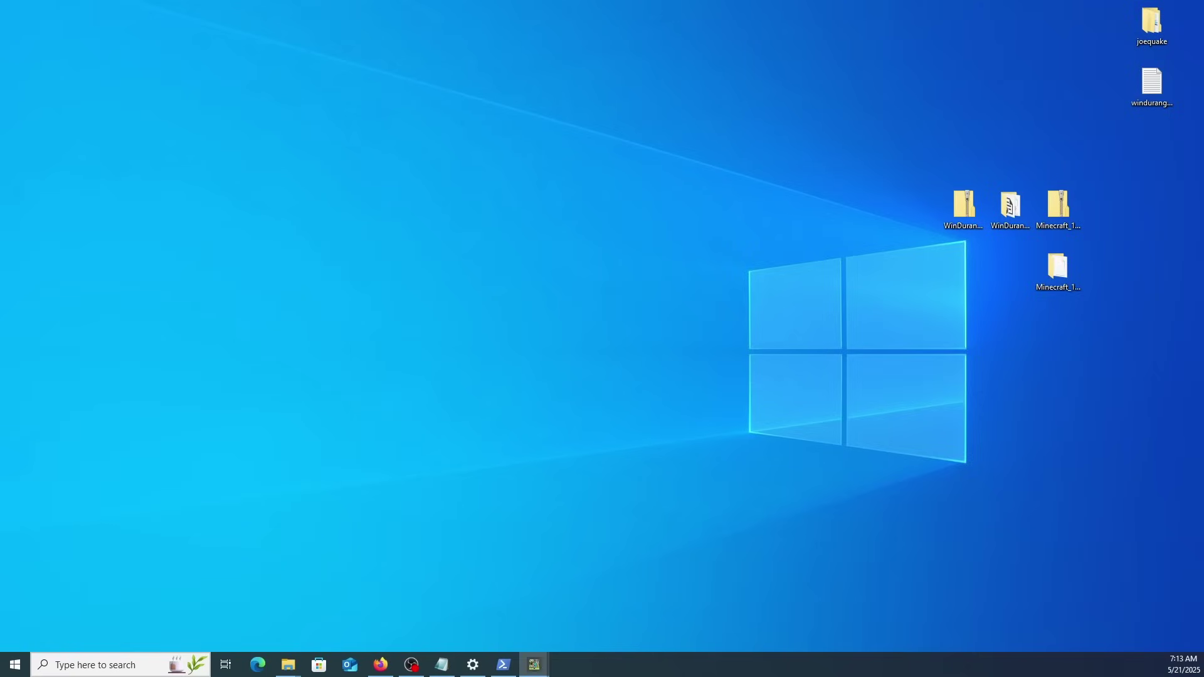
pyautogui.moveTo(84, 74); pyautogui.dragTo(835, 97)
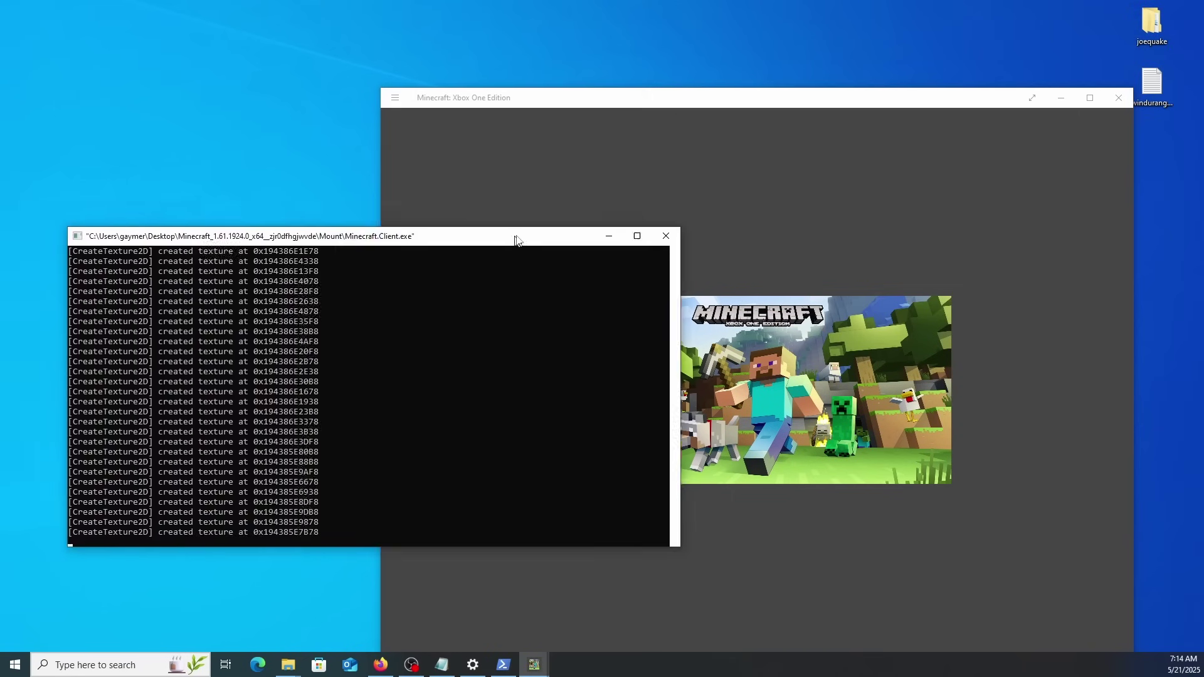
pyautogui.moveTo(516, 236); pyautogui.dragTo(615, 220)
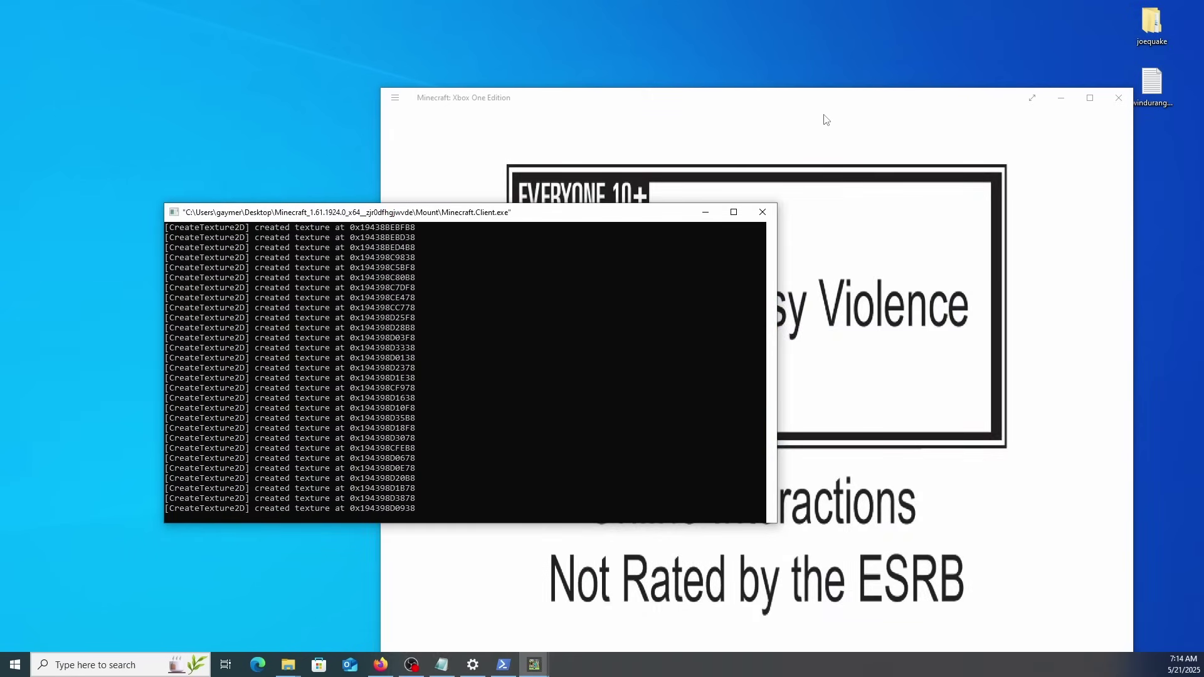
pyautogui.moveTo(827, 119); pyautogui.dragTo(721, 2)
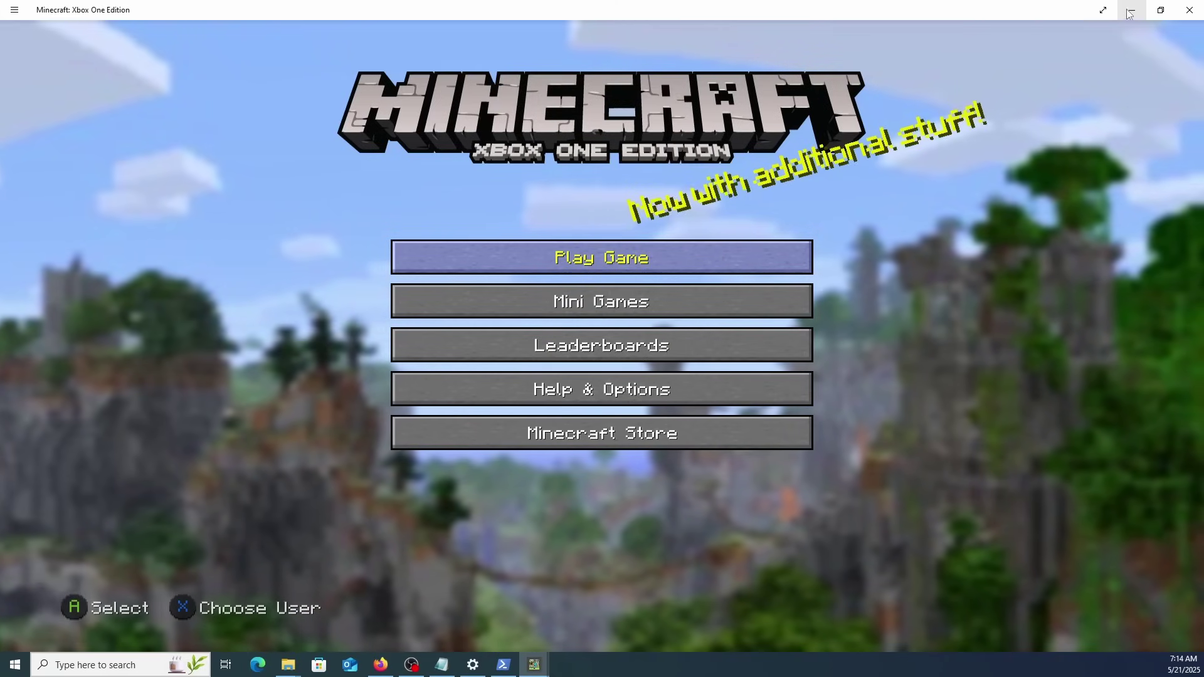
pyautogui.click(1103, 10)
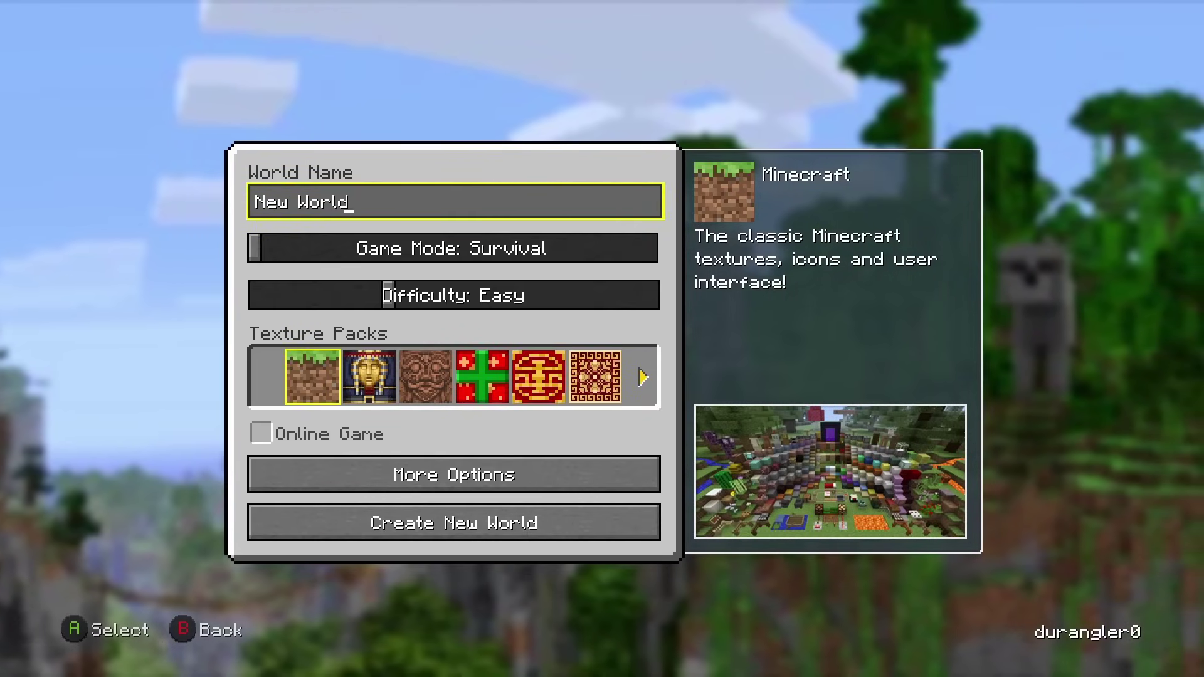
# - Set the new world's game mode to Creative
pyautogui.press('Down')
pyautogui.press('Right')
pyautogui.press('Down')
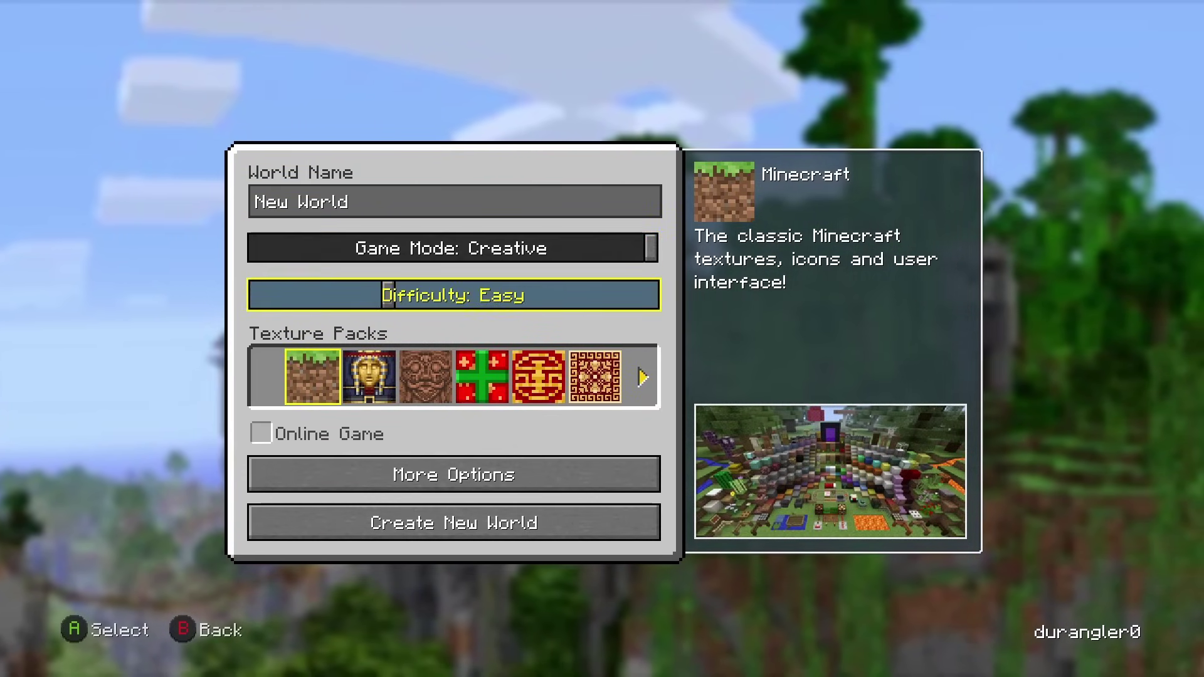
# - Look through the world options and game options available for the new world and return to the creation screen
pyautogui.press('Down')
pyautogui.press('Down')
pyautogui.press('Down')
pyautogui.press('Return')
pyautogui.press('Tab')
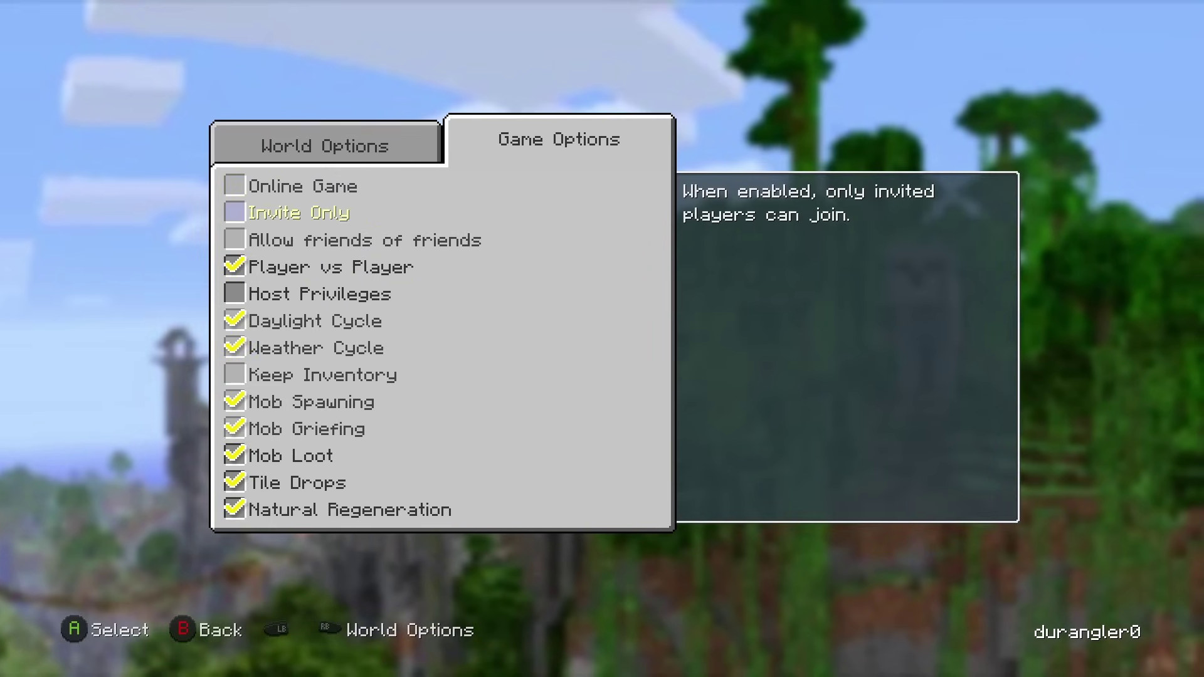
pyautogui.press('Down')
pyautogui.press('Down')
pyautogui.press('Down')
pyautogui.hotkey('shift', 'Tab')
pyautogui.press('Escape')
# - Create the new world with the chosen settings and load into it
pyautogui.press('Up')
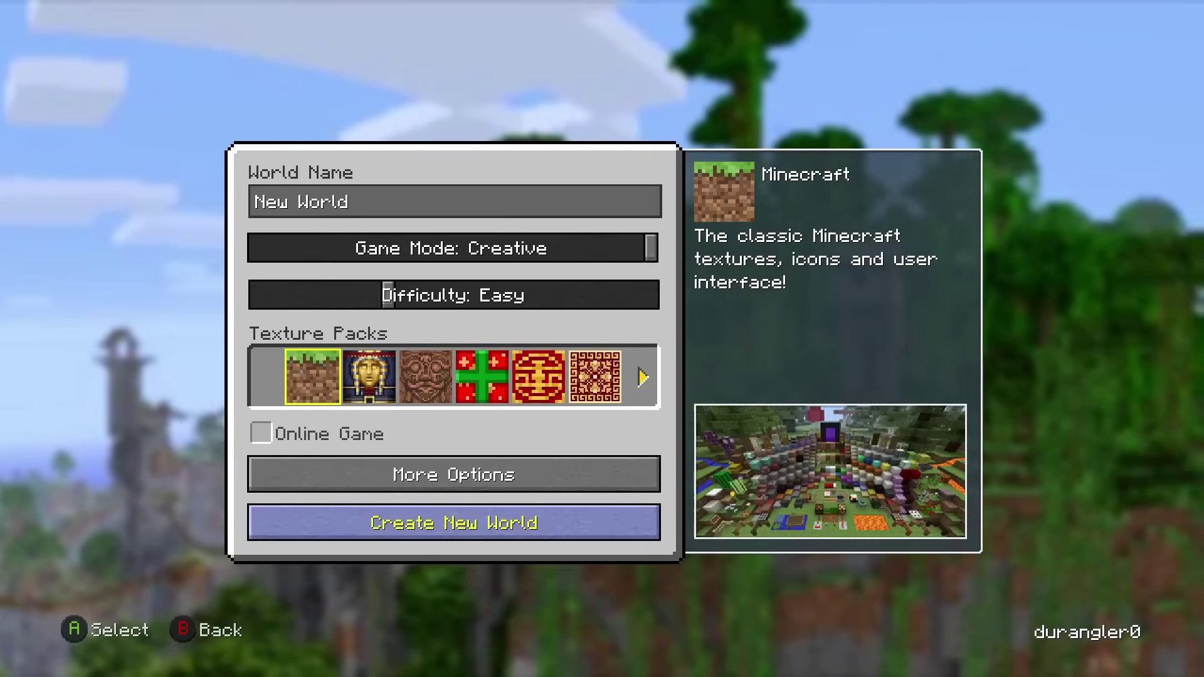
pyautogui.press('Return')
pyautogui.press('Return')
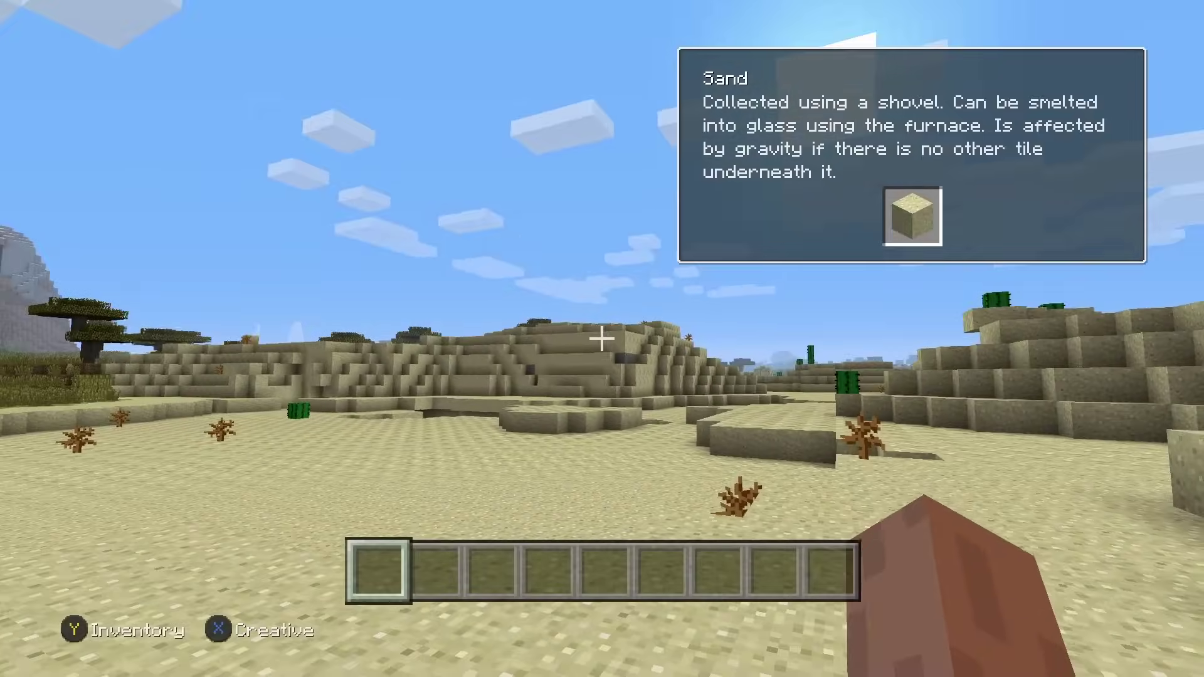
# - Pause the game, leave full screen and maximize the game window on the desktop
pyautogui.press('Escape')
pyautogui.press('Down')
pyautogui.press('Down')
pyautogui.press('Up')
pyautogui.press('Up')
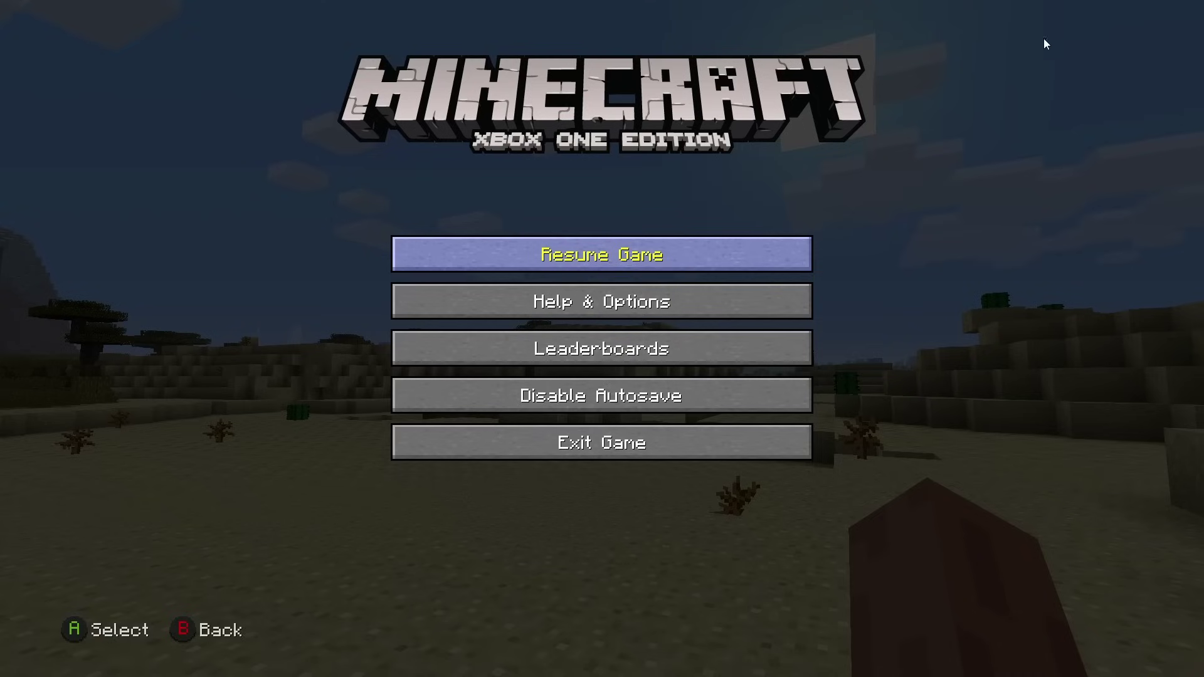
pyautogui.click(1153, 9)
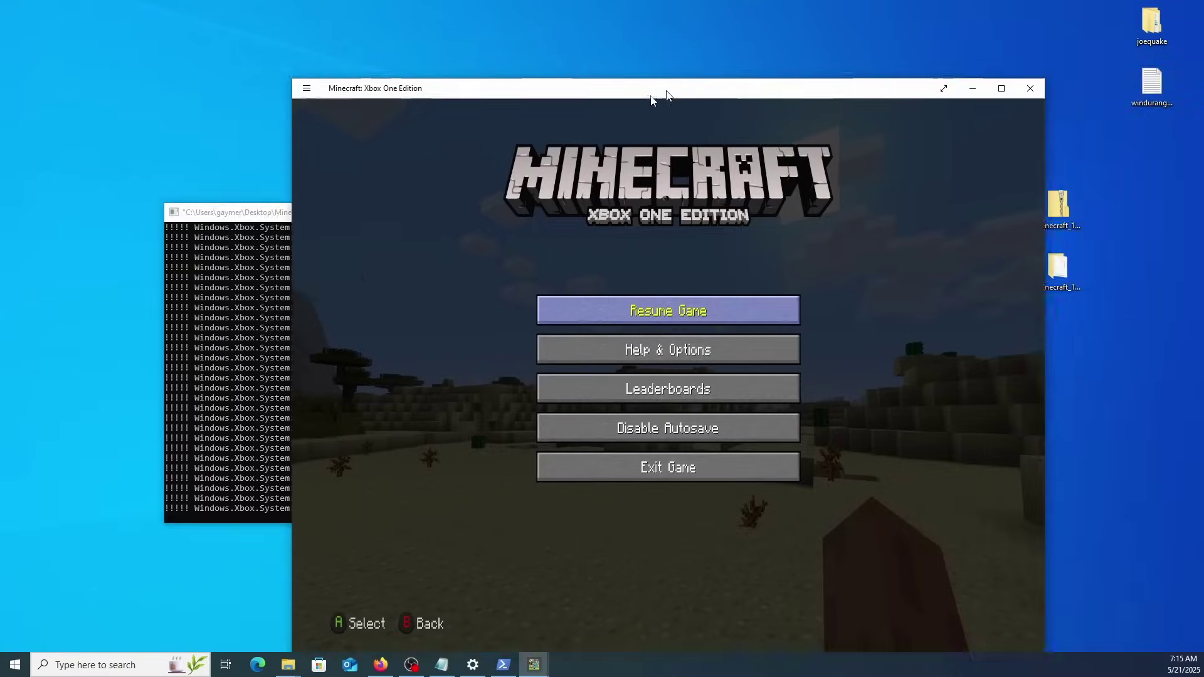
pyautogui.moveTo(667, 94); pyautogui.dragTo(562, 3)
# - Disable autosave for the world and resume the game
pyautogui.press('Down')
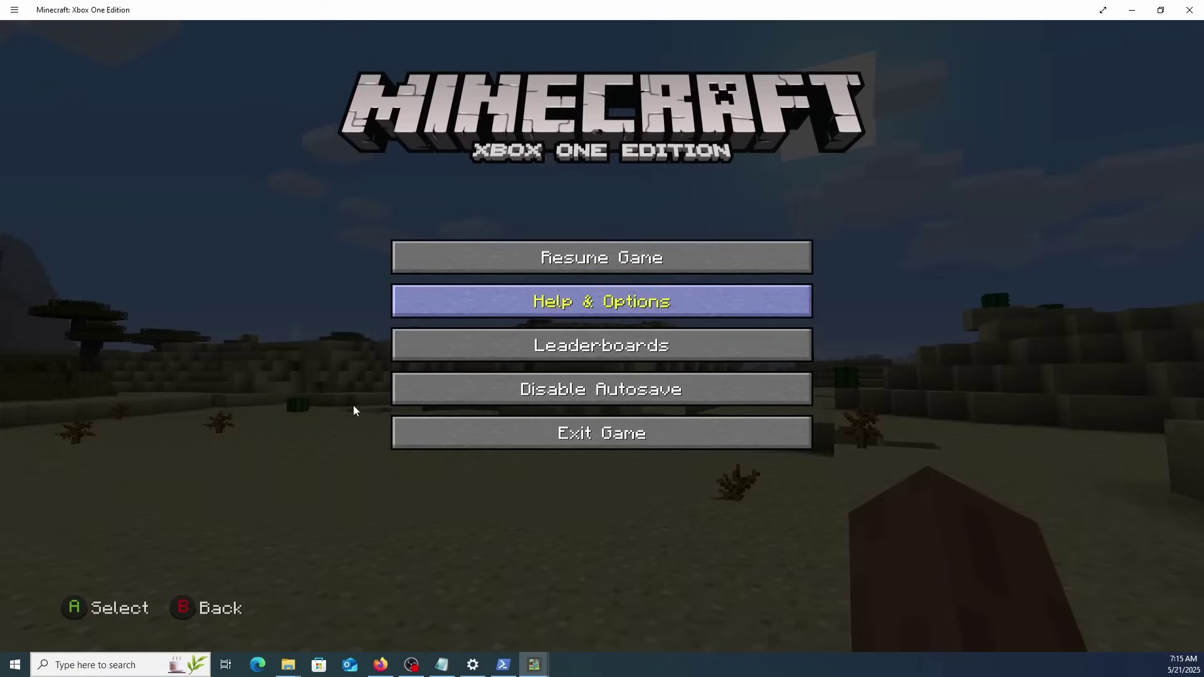
pyautogui.press('Down')
pyautogui.press('Up')
pyautogui.press('Up')
pyautogui.press('Down')
pyautogui.press('Down')
pyautogui.press('Down')
pyautogui.press('Return')
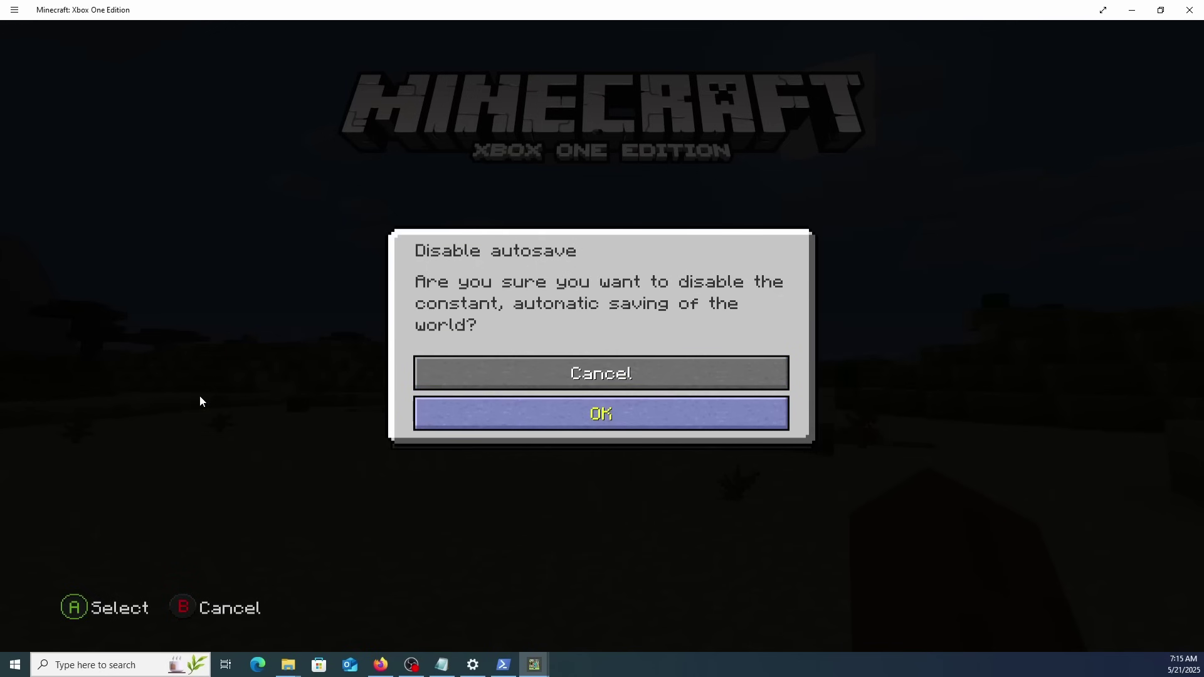
pyautogui.press('Return')
pyautogui.press('Escape')
# - Open the host player's privileges from the player list and toggle the Game Mode setting back to Creative
pyautogui.press('Tab')
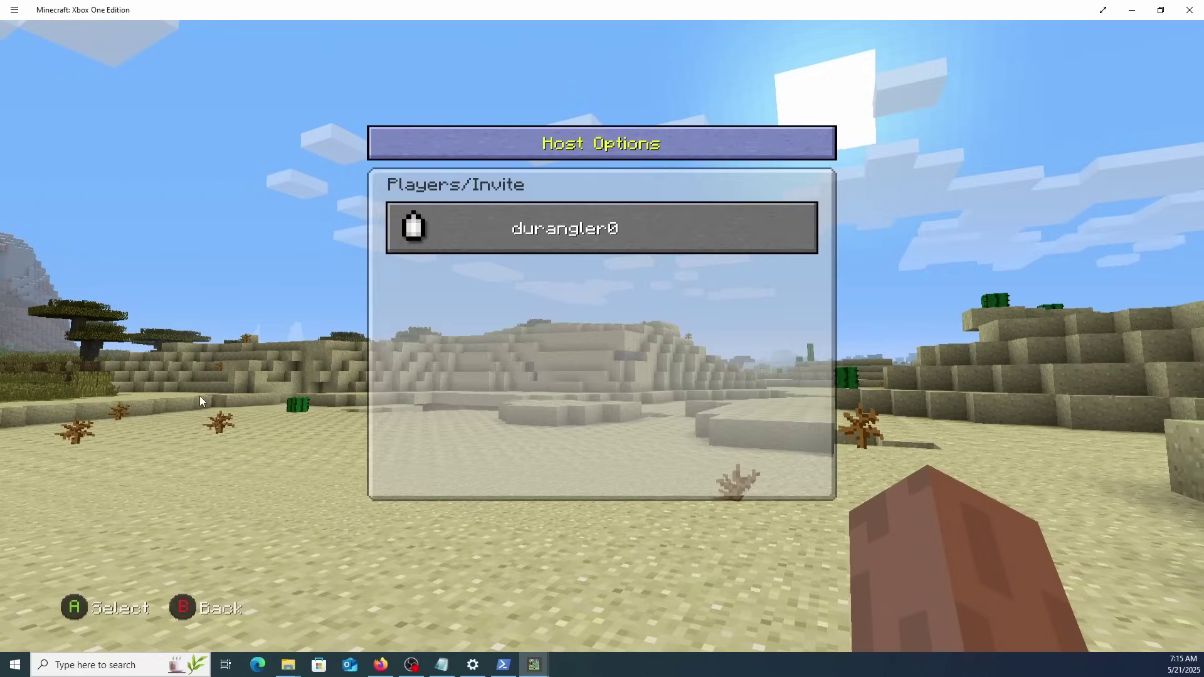
pyautogui.press('Down')
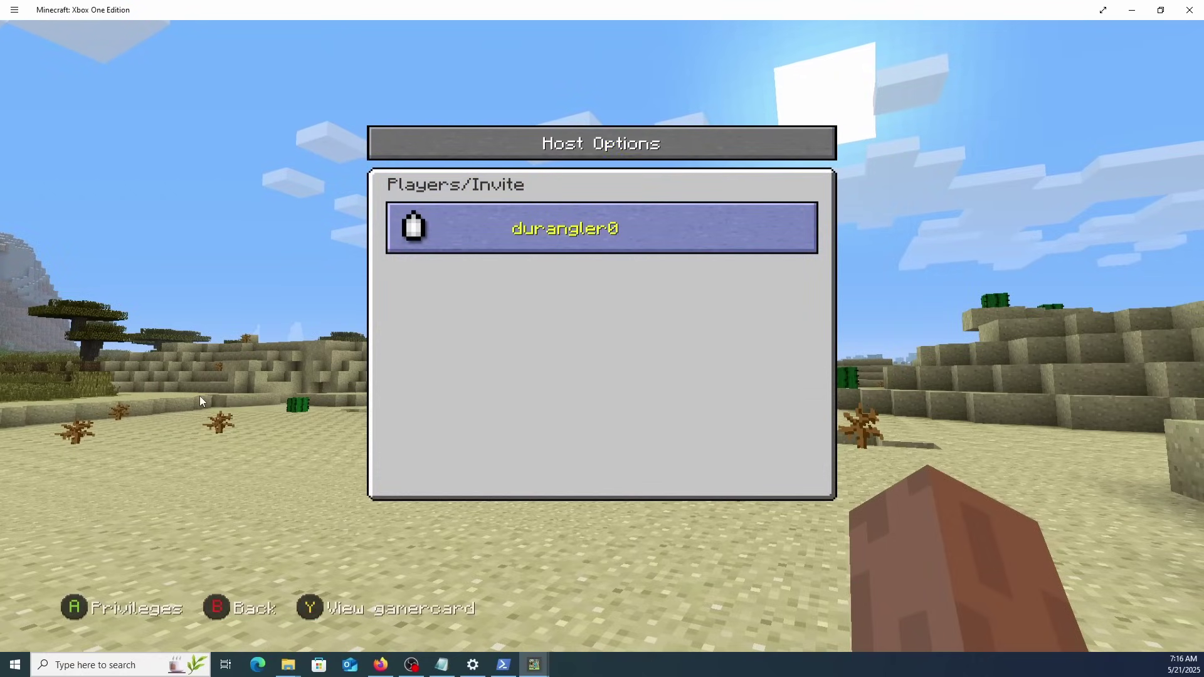
pyautogui.press('Return')
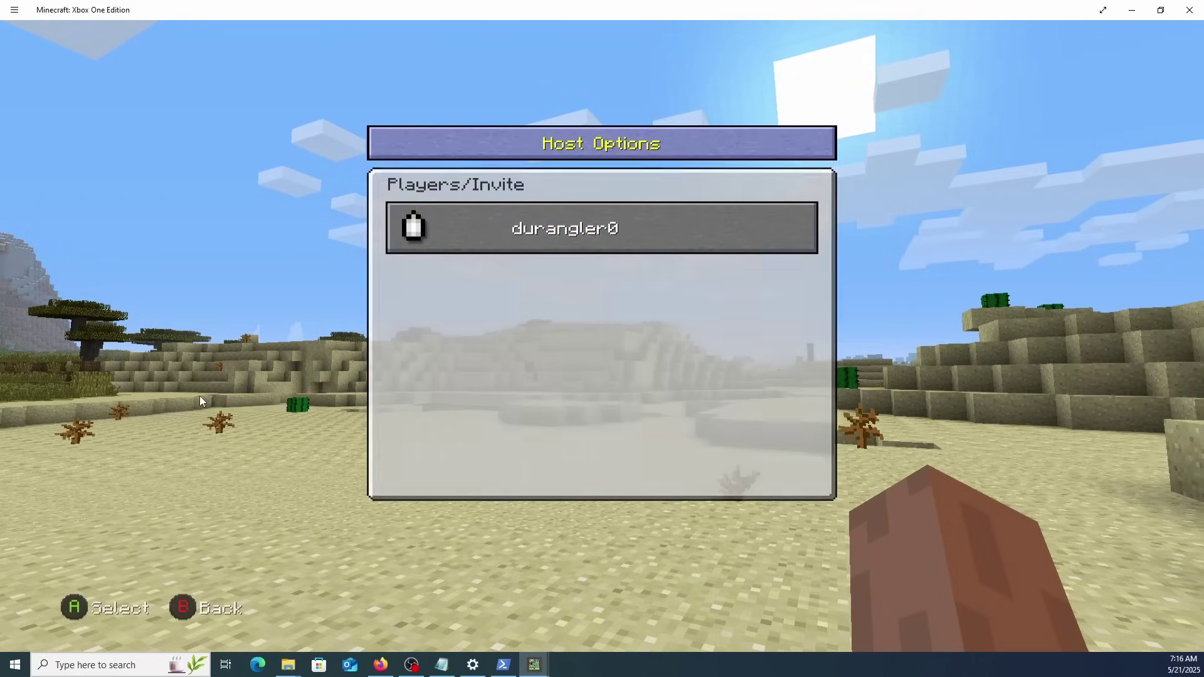
pyautogui.press('Down')
pyautogui.press('Right')
pyautogui.press('Left')
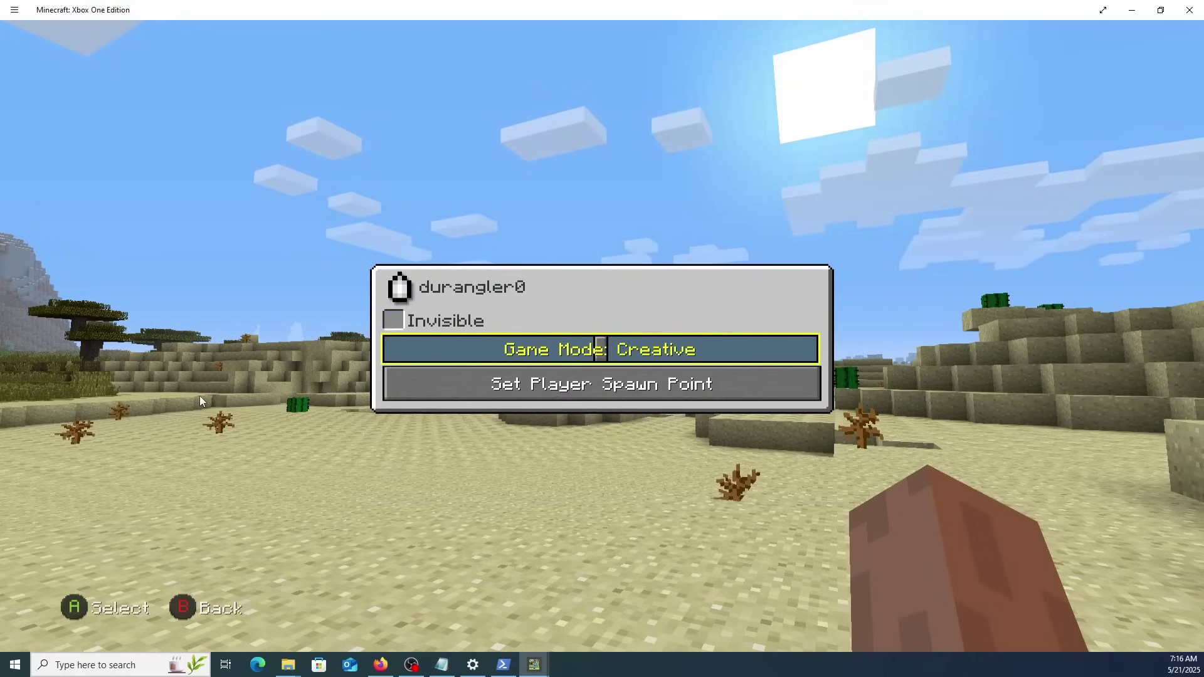